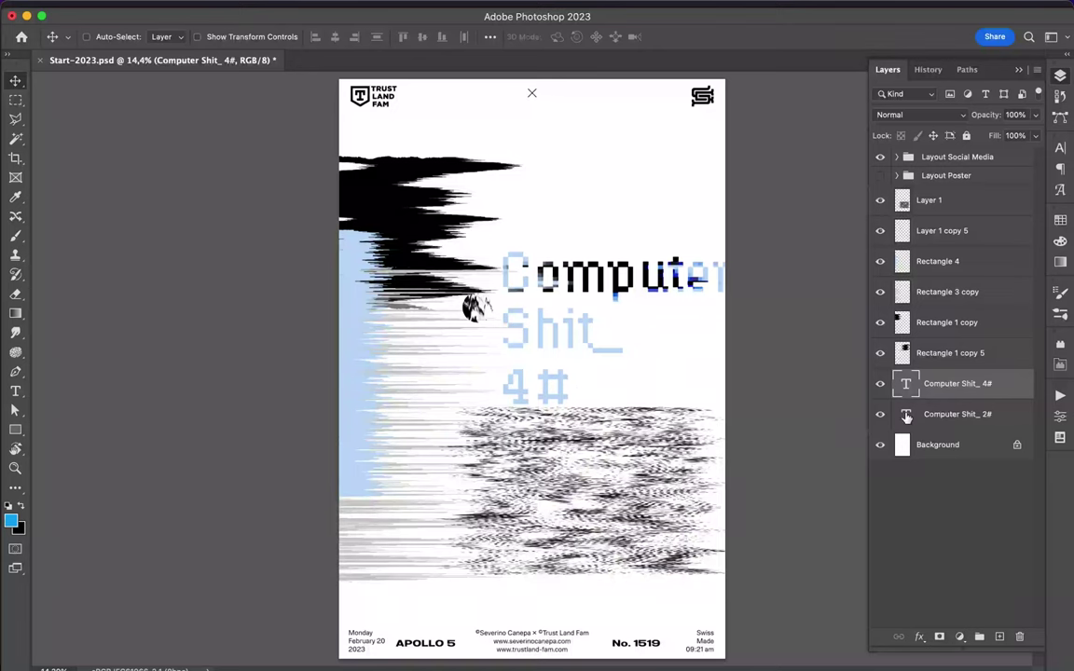
# Cut 'Computer' out of the title into its own text layer.
pyautogui.doubleClick(527, 310)
pyautogui.hotkey('ctrl', 'x')
pyautogui.hotkey('ctrl', 'Return')
pyautogui.hotkey('ctrl', 'j')
pyautogui.hotkey('ctrl', 'v')
pyautogui.hotkey('ctrl', 'Return')
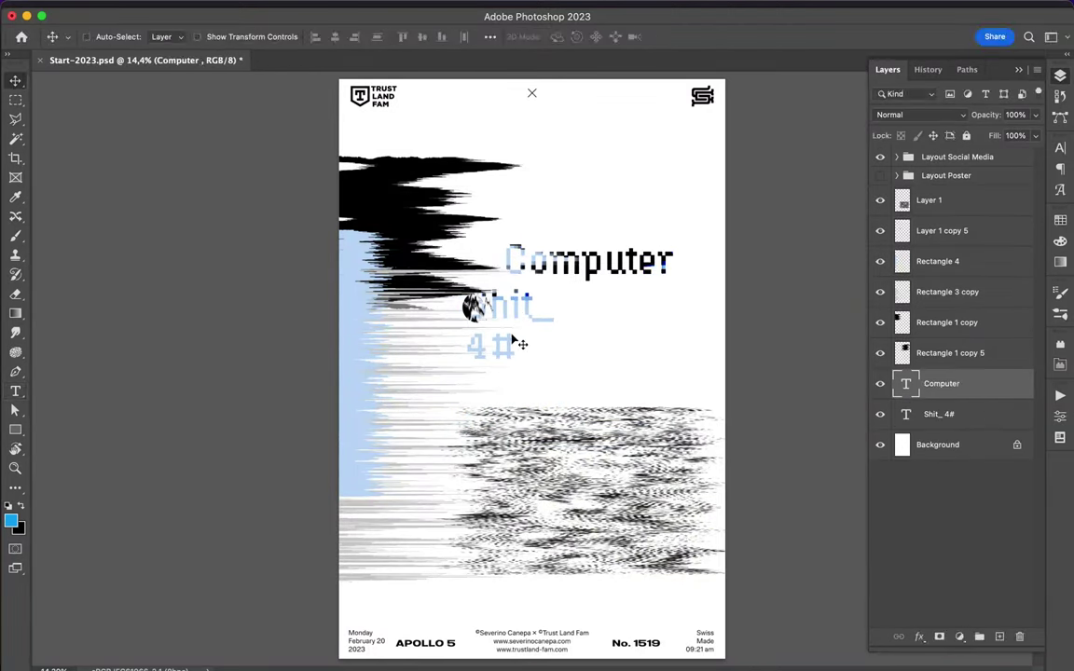
# Split '4#' off the Shit_ text into a separate layer and move it lower.
pyautogui.doubleClick(491, 347)
pyautogui.hotkey('ctrl', 'x')
pyautogui.hotkey('ctrl', 'j')
pyautogui.hotkey('ctrl', 'v')
pyautogui.hotkey('ctrl', 'Return')
pyautogui.moveTo(533, 248); pyautogui.dragTo(454, 377)
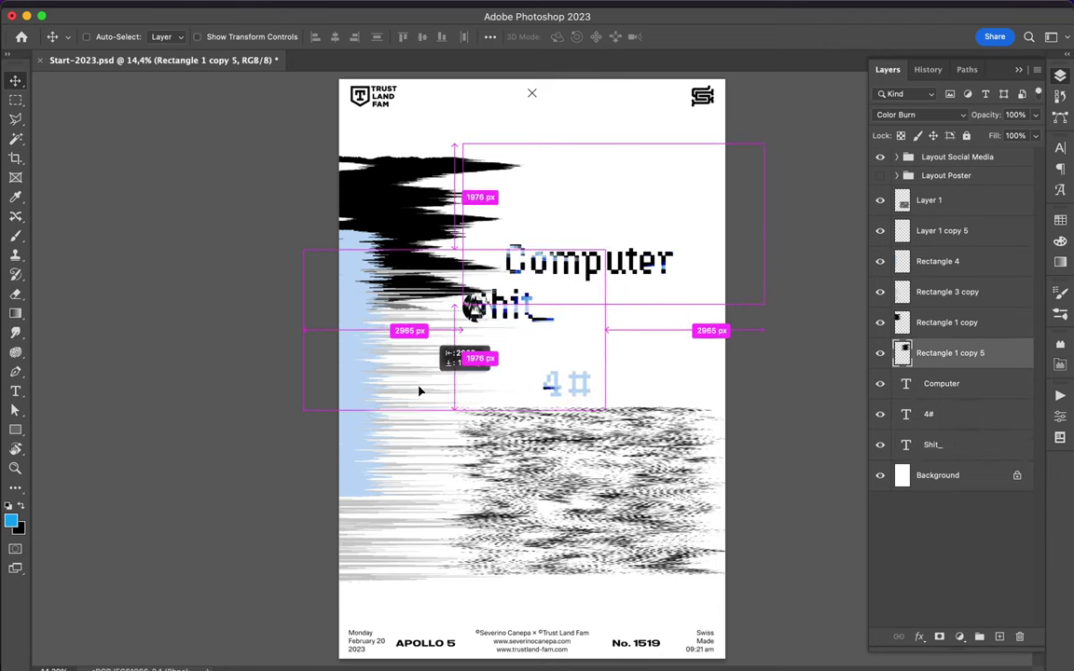
# Duplicate the black texture rectangle and clip the copies into the Computer and Shit_ words.
pyautogui.hotkey('ctrl', 'j')
pyautogui.moveTo(950, 353); pyautogui.dragTo(950, 431)
pyautogui.keyDown('alt'); pyautogui.click(949, 399); pyautogui.keyUp('alt')
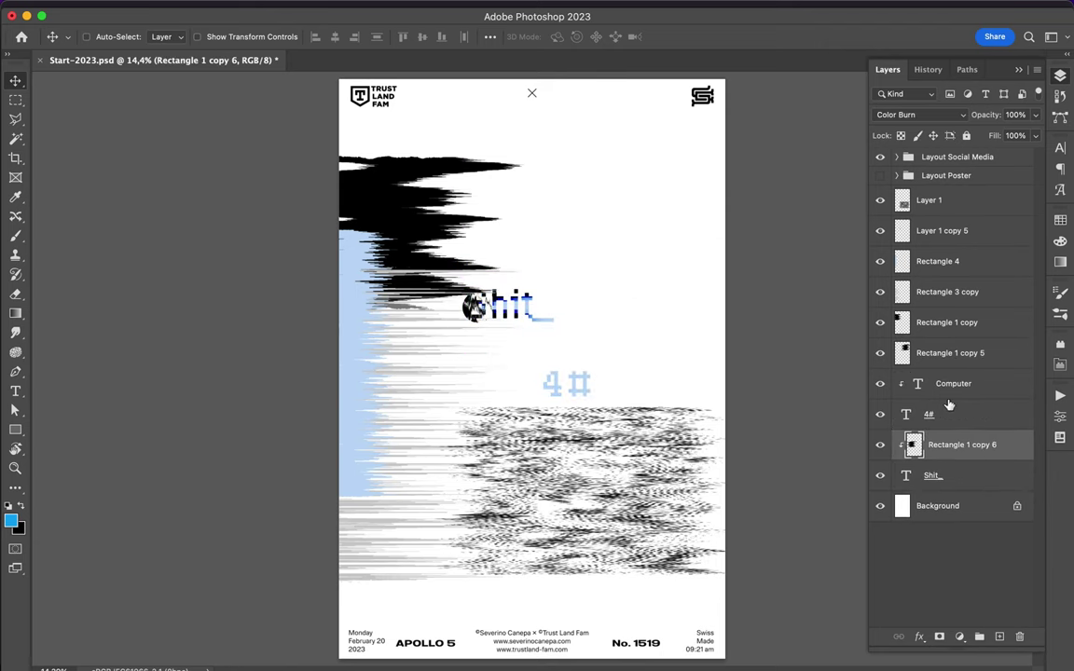
pyautogui.click(960, 353)
pyautogui.moveTo(312, 260); pyautogui.dragTo(560, 279)
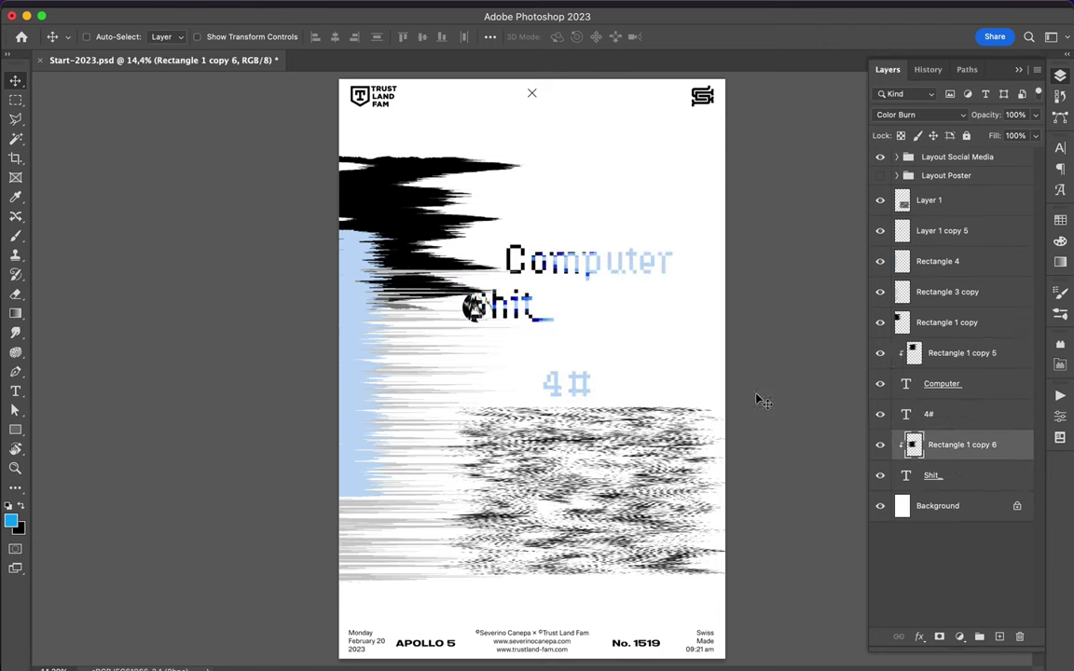
pyautogui.keyDown('shift'); pyautogui.click(992, 385); pyautogui.keyUp('shift')
pyautogui.rightClick(992, 385)
# Nudge Computer left and draw a thin outline rectangle frame around the title.
pyautogui.press('Escape')
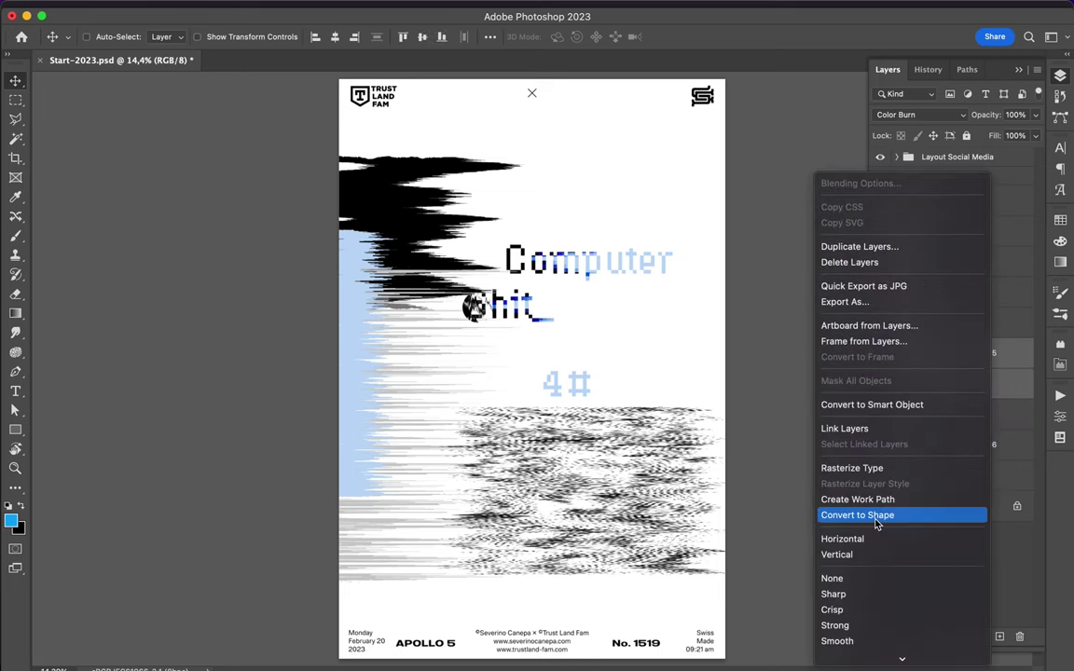
pyautogui.moveTo(657, 267); pyautogui.dragTo(627, 276)
pyautogui.press('u')
pyautogui.moveTo(458, 239); pyautogui.dragTo(655, 336)
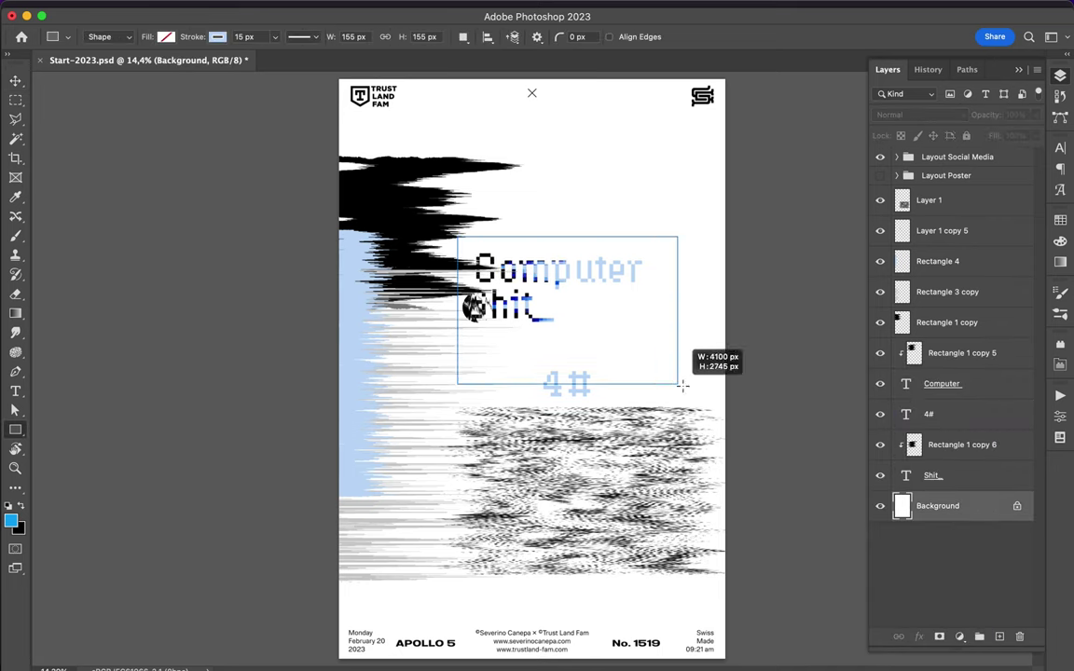
pyautogui.press('v')
pyautogui.press('F7')
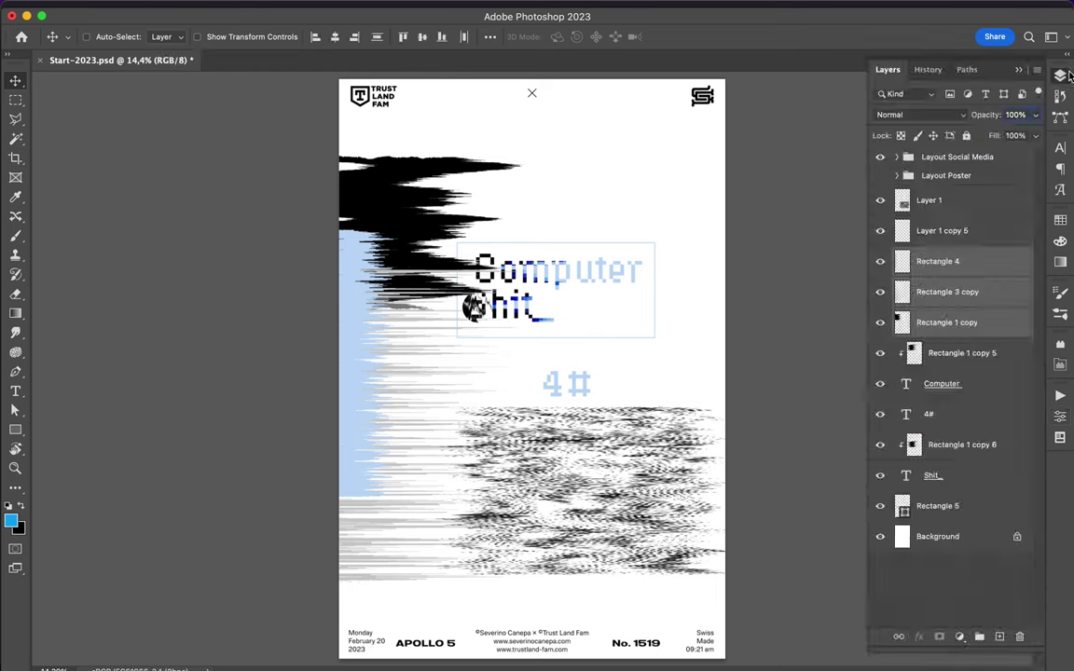
pyautogui.click(655, 341)
# Shift Shit_ right under Computer and move the circular graphic lower.
pyautogui.press('a')
pyautogui.press('v')
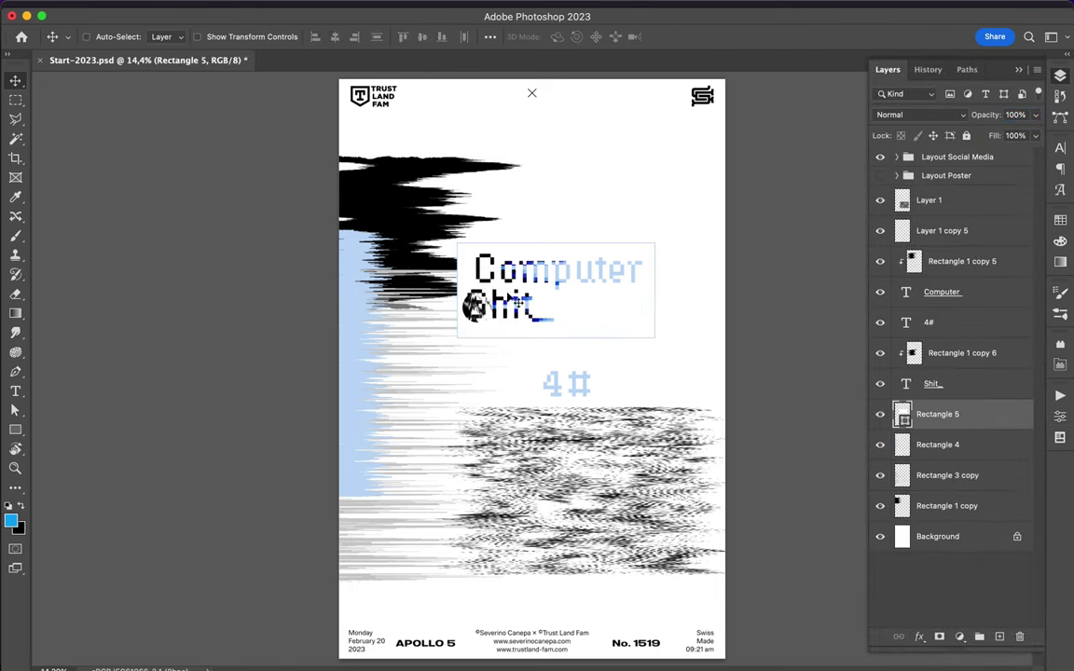
pyautogui.moveTo(508, 307); pyautogui.dragTo(639, 312)
pyautogui.moveTo(473, 307); pyautogui.dragTo(478, 377)
# Copy the noise square to a new Pin Light layer, shrunk above the title.
pyautogui.hotkey('ctrl', 'j')
pyautogui.moveTo(549, 484)
pyautogui.mouseDown()
pyautogui.moveTo(539, 377)
pyautogui.moveTo(597, 191)
pyautogui.mouseUp()
pyautogui.click(918, 115)
pyautogui.click(896, 381)
pyautogui.hotkey('ctrl', 't')
pyautogui.press('Return')
pyautogui.scroll(1, 573, 188)
pyautogui.moveTo(653, 244)
pyautogui.mouseDown()
pyautogui.moveTo(582, 178)
pyautogui.moveTo(598, 184)
pyautogui.moveTo(586, 164)
pyautogui.mouseUp()
# Add a second Pin Light noise copy and move the black smudge texture over the title.
pyautogui.press('m')
pyautogui.hotkey('ctrl', 'j')
pyautogui.click(918, 115)
pyautogui.click(896, 377)
pyautogui.moveTo(419, 140); pyautogui.dragTo(597, 140)
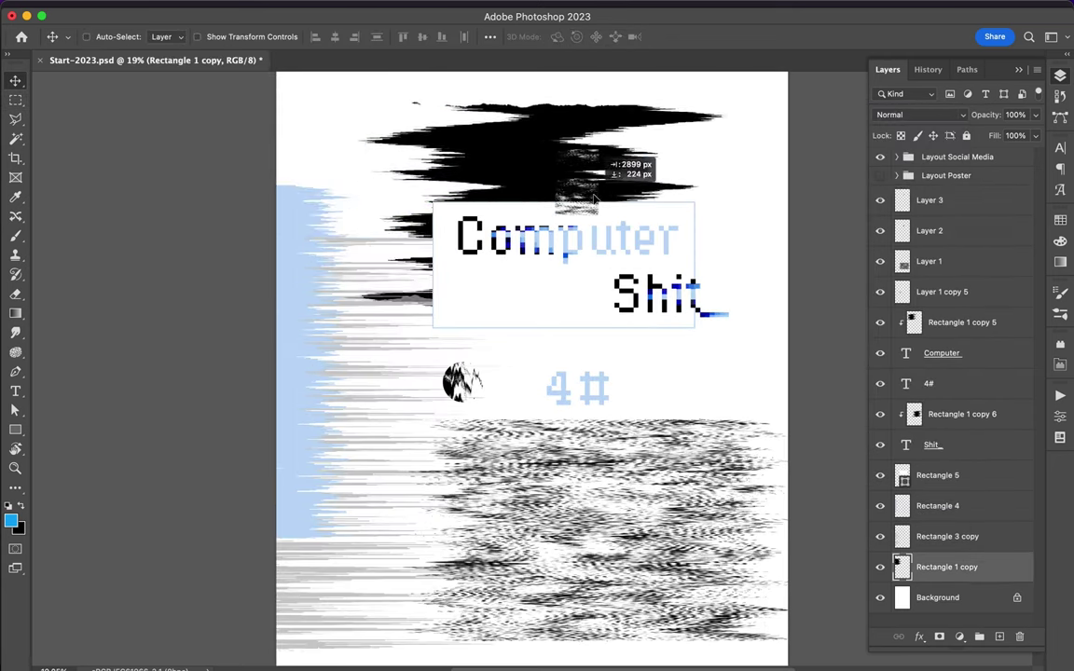
# Rotate the black smudge texture 90° and move the blue glitch to the right.
pyautogui.hotkey('ctrl', 't')
pyautogui.moveTo(360, 140)
pyautogui.mouseDown()
pyautogui.moveTo(550, 233)
pyautogui.moveTo(424, 270)
pyautogui.mouseUp()
pyautogui.press('Return')
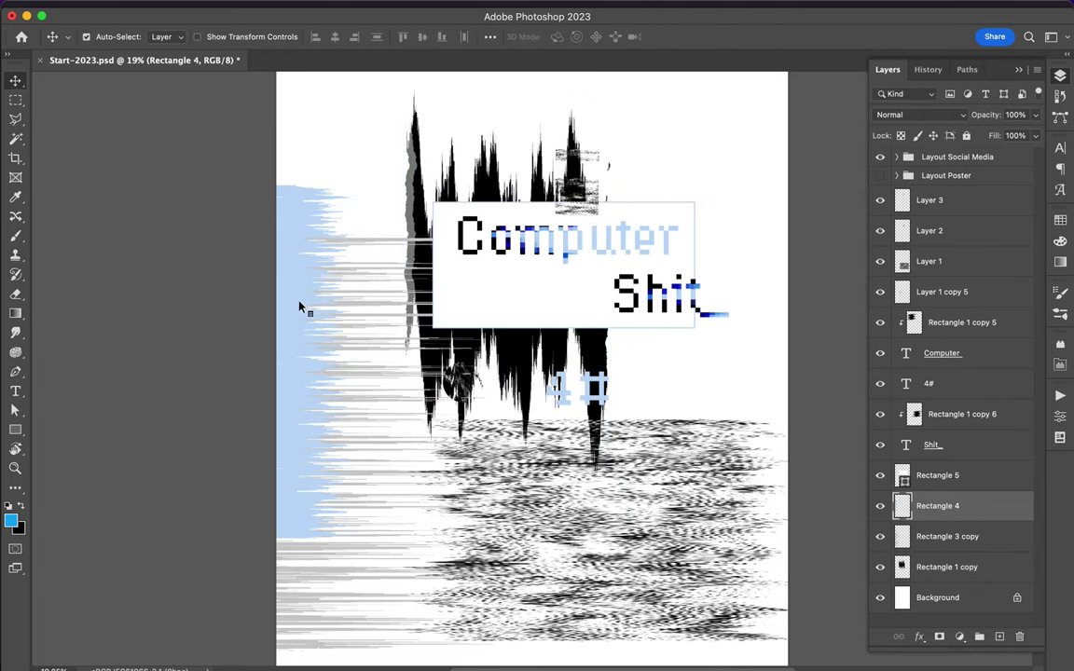
pyautogui.moveTo(299, 307); pyautogui.dragTo(656, 286)
# Copy a blue area to Layer 4 and rotate it into a strip under Shit_.
pyautogui.press('m')
pyautogui.hotkey('ctrl', 'j')
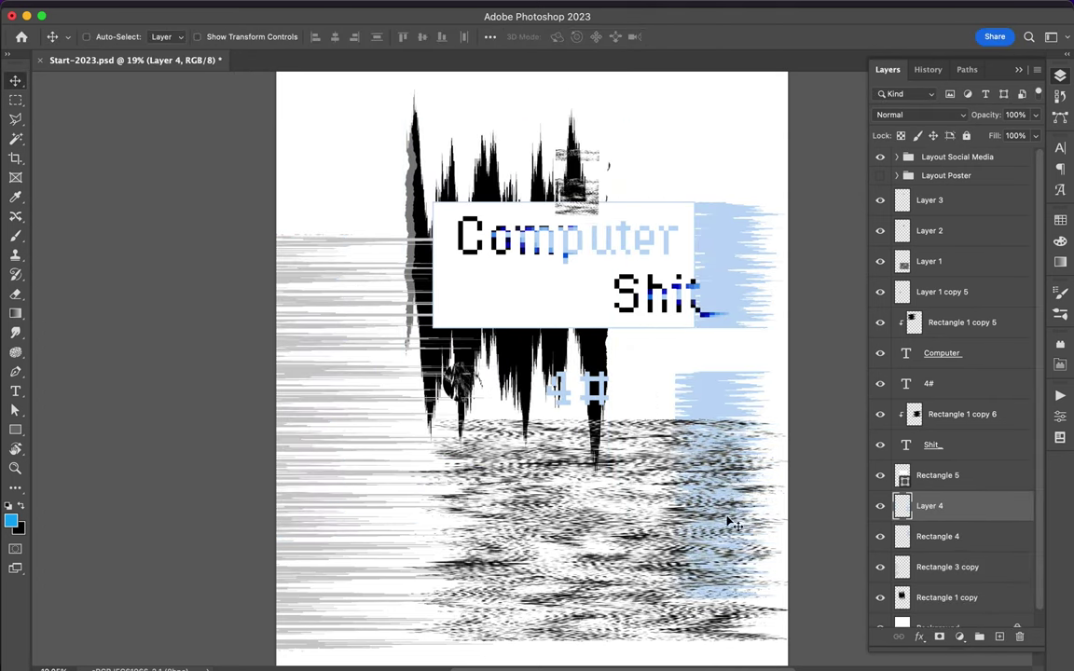
pyautogui.hotkey('ctrl', 't')
pyautogui.moveTo(634, 438); pyautogui.dragTo(694, 308)
pyautogui.press('Return')
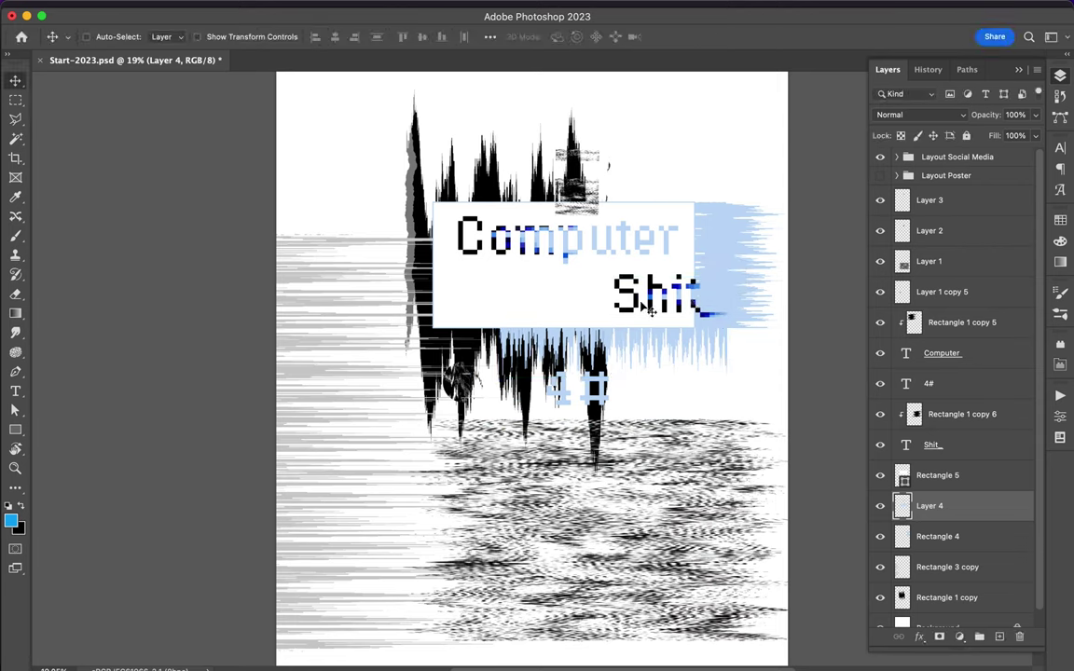
# Move the grey lines up and begin rotating them to vertical.
pyautogui.scroll(3, 694, 307)
pyautogui.moveTo(324, 433); pyautogui.dragTo(336, 308)
pyautogui.press('m')
pyautogui.hotkey('ctrl', 't')
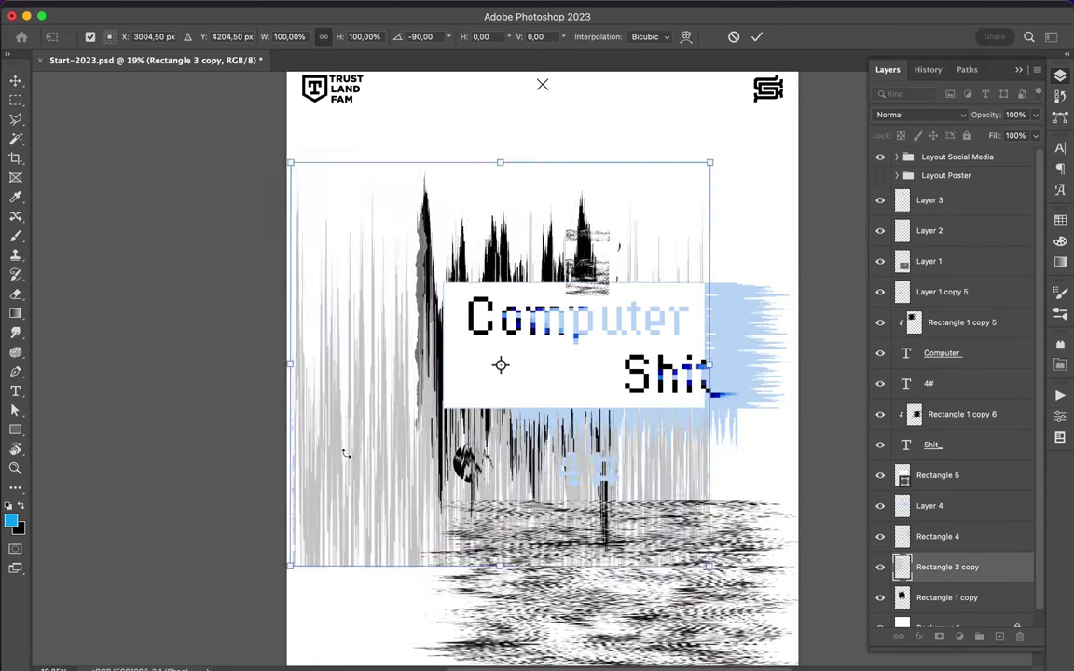
# Set the vertical grey lines in place and delete those in the upper left.
pyautogui.moveTo(371, 427); pyautogui.dragTo(371, 431)
pyautogui.press('Return')
pyautogui.press('v')
pyautogui.press('m')
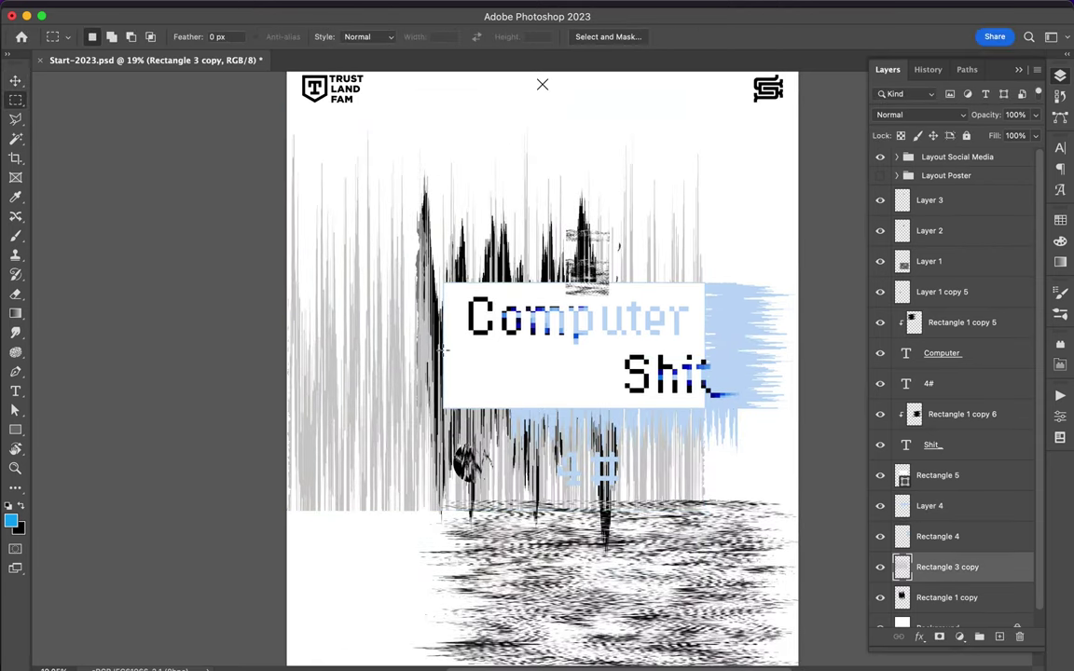
pyautogui.moveTo(287, 137); pyautogui.dragTo(444, 348)
pyautogui.press('Delete')
# Copy a tall block of grey lines to Layer 5 and delete the lines below the text.
pyautogui.moveTo(287, 181); pyautogui.dragTo(444, 566)
pyautogui.hotkey('ctrl', 'j')
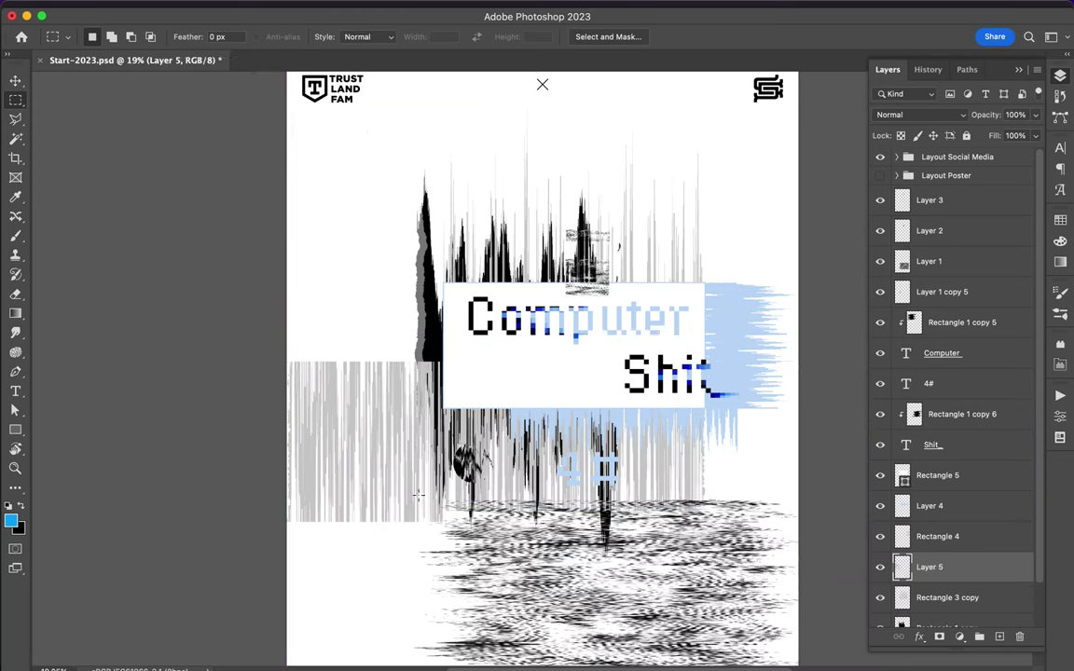
pyautogui.click(947, 598)
pyautogui.press('v')
pyautogui.press('m')
pyautogui.moveTo(388, 407); pyautogui.dragTo(802, 576)
pyautogui.press('Delete')
# Shrink the grey-lines block.
pyautogui.press('v')
pyautogui.hotkey('alt', ',')
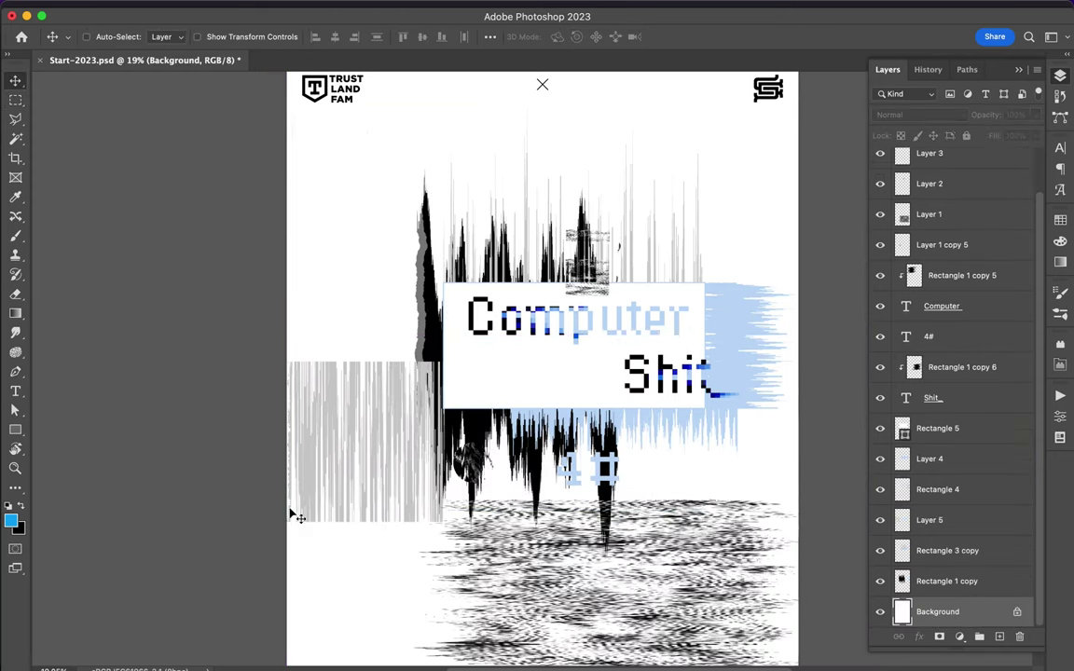
pyautogui.click(397, 405)
pyautogui.hotkey('ctrl', 't')
pyautogui.moveTo(443, 522); pyautogui.dragTo(396, 425)
pyautogui.press('Return')
# Move the grey block beside the black shape and duplicate it.
pyautogui.press('m')
pyautogui.moveTo(327, 213); pyautogui.dragTo(404, 306)
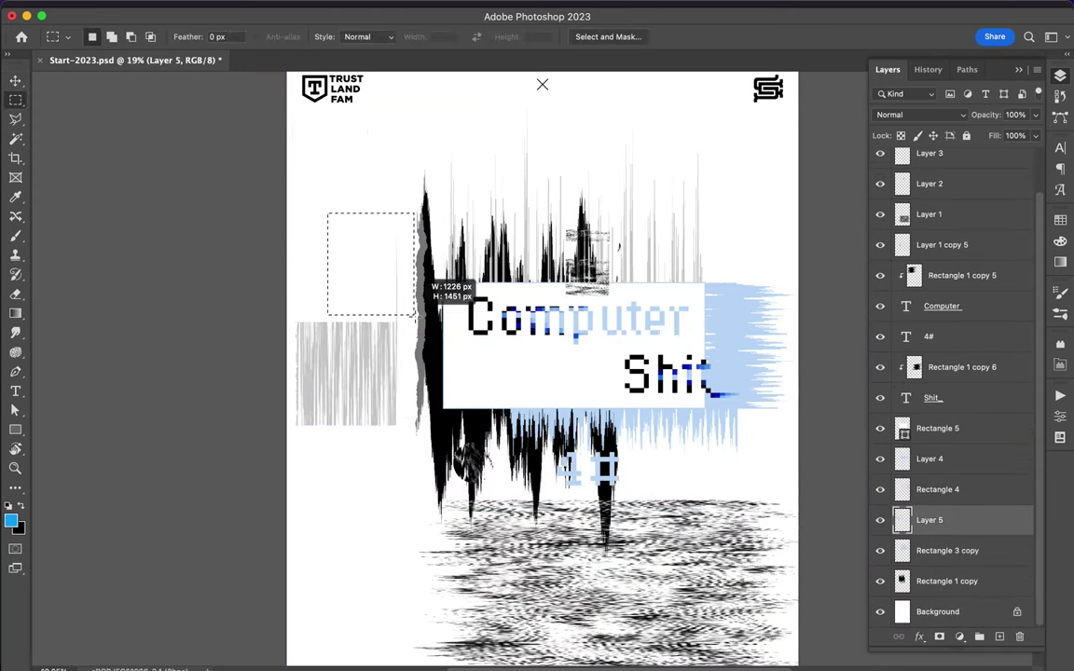
pyautogui.hotkey('ctrl', 't')
pyautogui.moveTo(396, 378); pyautogui.dragTo(427, 373)
pyautogui.press('Return')
pyautogui.press('v')
pyautogui.hotkey('ctrl', 'j')
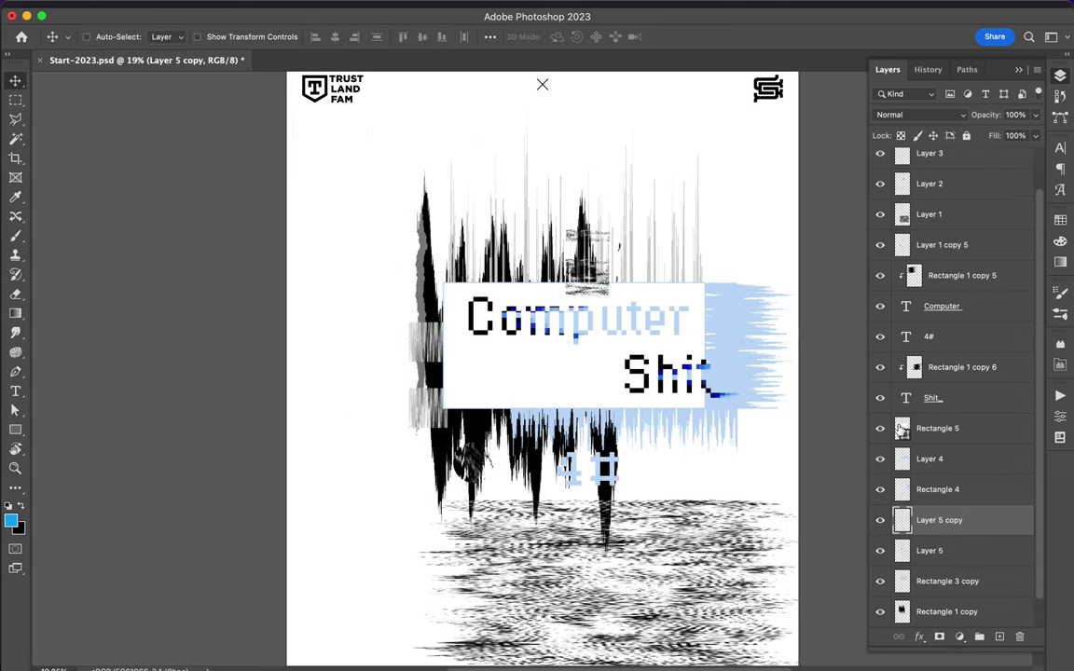
# Move the glitch lines layer further down the poster.
pyautogui.moveTo(648, 304); pyautogui.dragTo(602, 287)
pyautogui.scroll(-3, 602, 373)
pyautogui.hotkey('ctrl', '0')
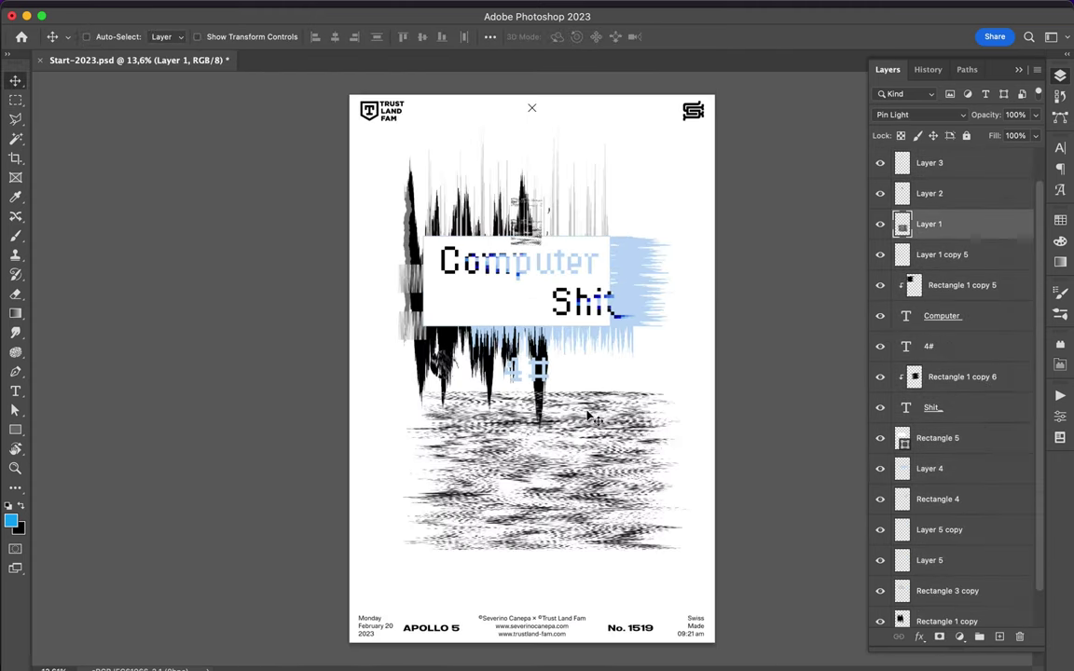
pyautogui.moveTo(580, 451); pyautogui.dragTo(604, 504)
# Enlarge 4# to about triple size and drag out a copy.
pyautogui.click(929, 345)
pyautogui.hotkey('ctrl', 't')
pyautogui.moveTo(604, 434); pyautogui.dragTo(745, 550)
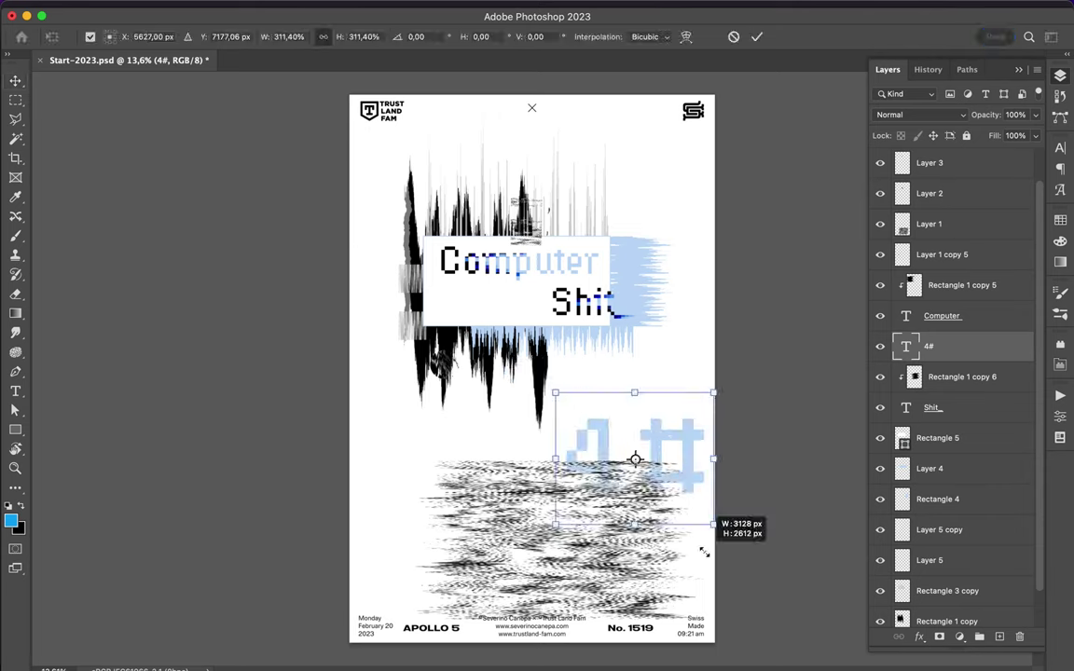
pyautogui.press('Return')
pyautogui.moveTo(615, 415); pyautogui.dragTo(278, 522)
# Hide the glitch lines layer and select a thin grey strip above the title.
pyautogui.click(929, 224)
pyautogui.click(880, 223)
pyautogui.scroll(3, 503, 365)
pyautogui.keyDown('ctrl'); pyautogui.click(628, 240); pyautogui.keyUp('ctrl')
pyautogui.press('m')
pyautogui.moveTo(414, 233); pyautogui.dragTo(694, 179)
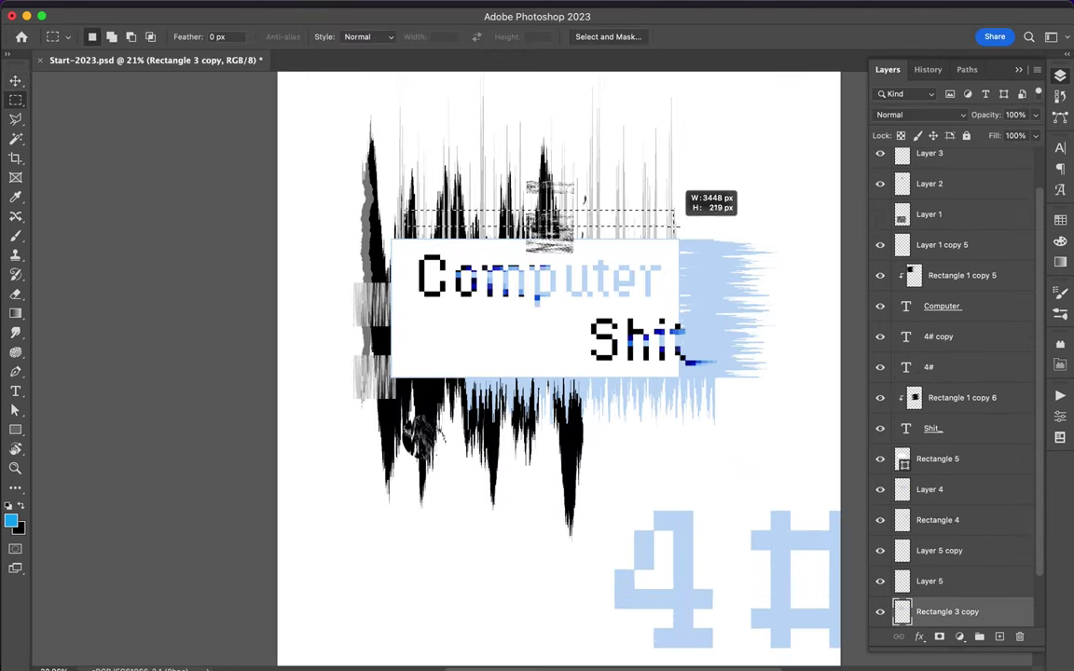
# Copy the strip to Layer 6, raise it, place it, and duplicate it.
pyautogui.hotkey('ctrl', 'j')
pyautogui.press('v')
pyautogui.hotkey('ctrl', ']')
pyautogui.hotkey('ctrl', ']')
pyautogui.hotkey('ctrl', ']')
pyautogui.moveTo(631, 311)
pyautogui.mouseDown()
pyautogui.moveTo(613, 322)
pyautogui.moveTo(708, 308)
pyautogui.moveTo(695, 233)
pyautogui.moveTo(755, 266)
pyautogui.mouseUp()
pyautogui.hotkey('ctrl', 'j')
# Give Rectangle 6 no stroke and a black fill.
pyautogui.press('u')
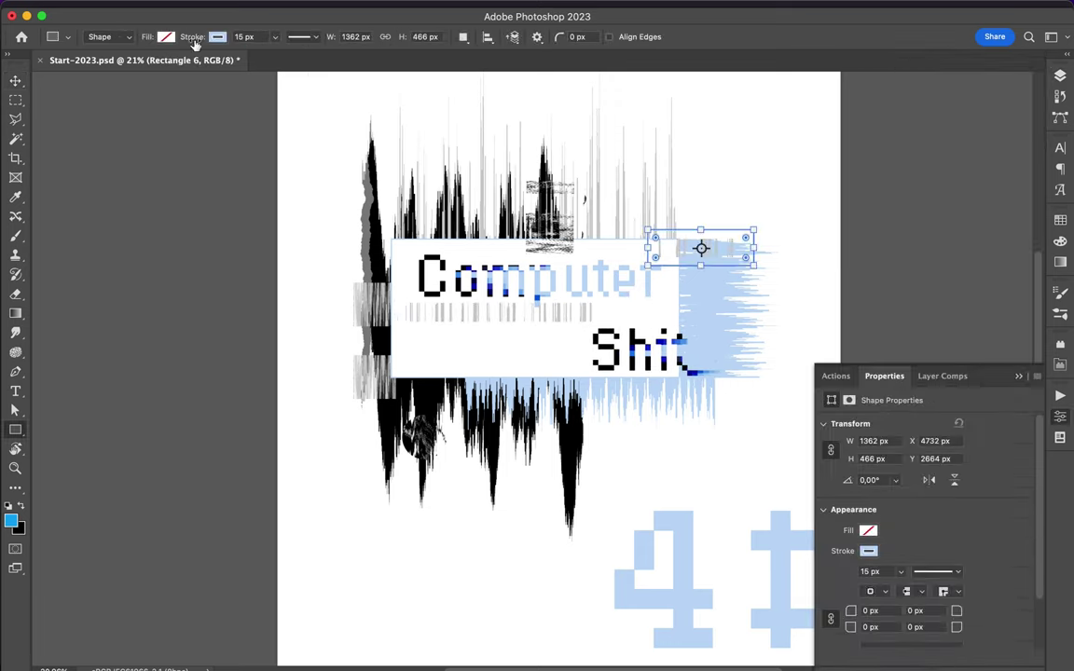
pyautogui.click(217, 37)
pyautogui.click(127, 67)
pyautogui.click(165, 36)
pyautogui.click(258, 66)
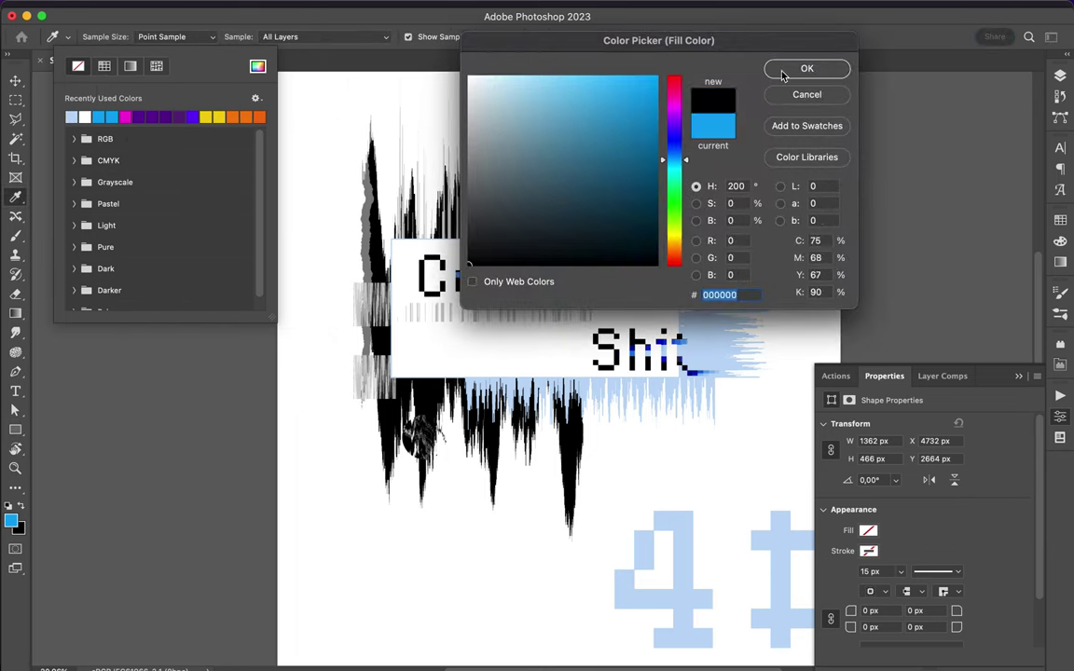
pyautogui.click(783, 70)
pyautogui.press('v')
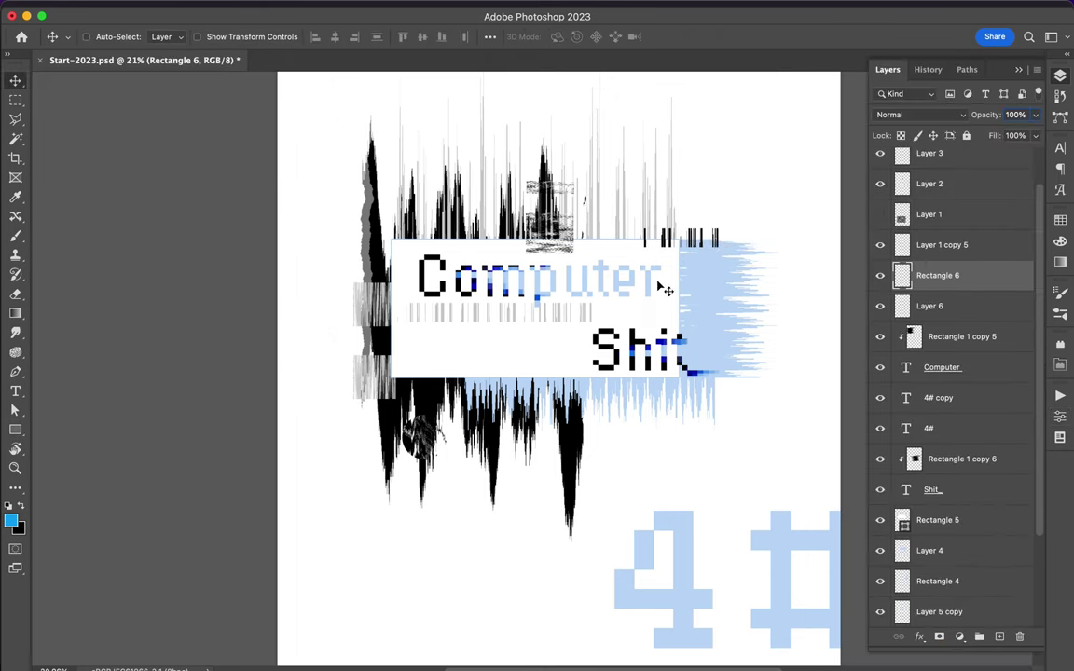
# Enlarge the Computer title to about 111%.
pyautogui.hotkey('ctrl', '0')
pyautogui.click(942, 368)
pyautogui.hotkey('ctrl', 't')
pyautogui.moveTo(244, 124); pyautogui.dragTo(241, 104)
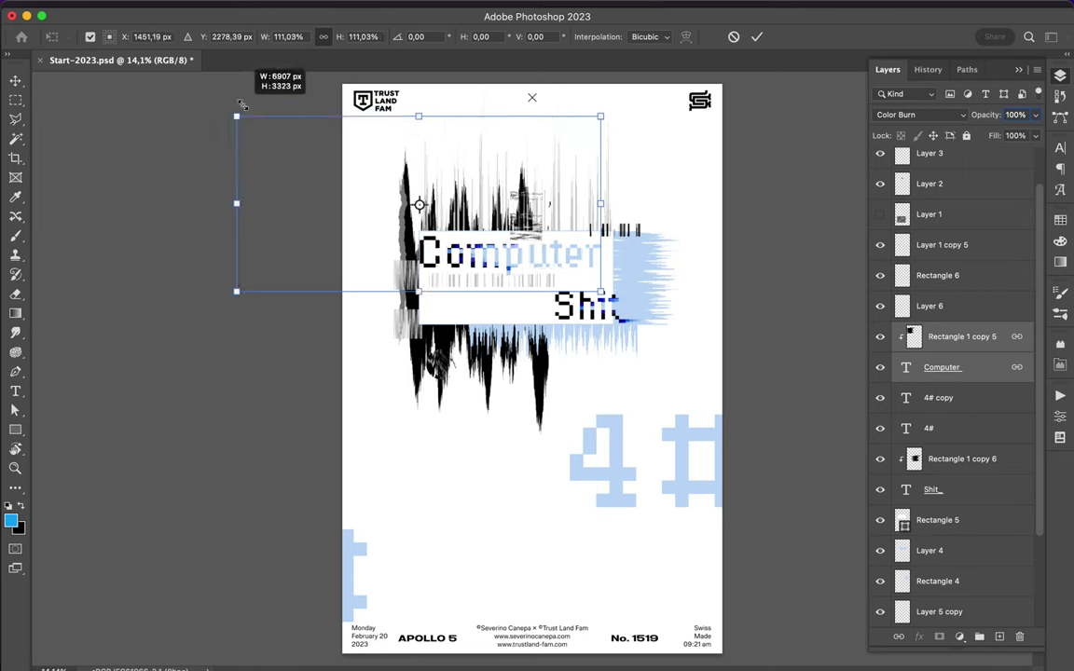
pyautogui.press('Return')
# Enlarge Shit_ to about 148% and move Layer 6 just above Rectangle 5.
pyautogui.click(933, 489)
pyautogui.hotkey('ctrl', 't')
pyautogui.moveTo(412, 431); pyautogui.dragTo(272, 508)
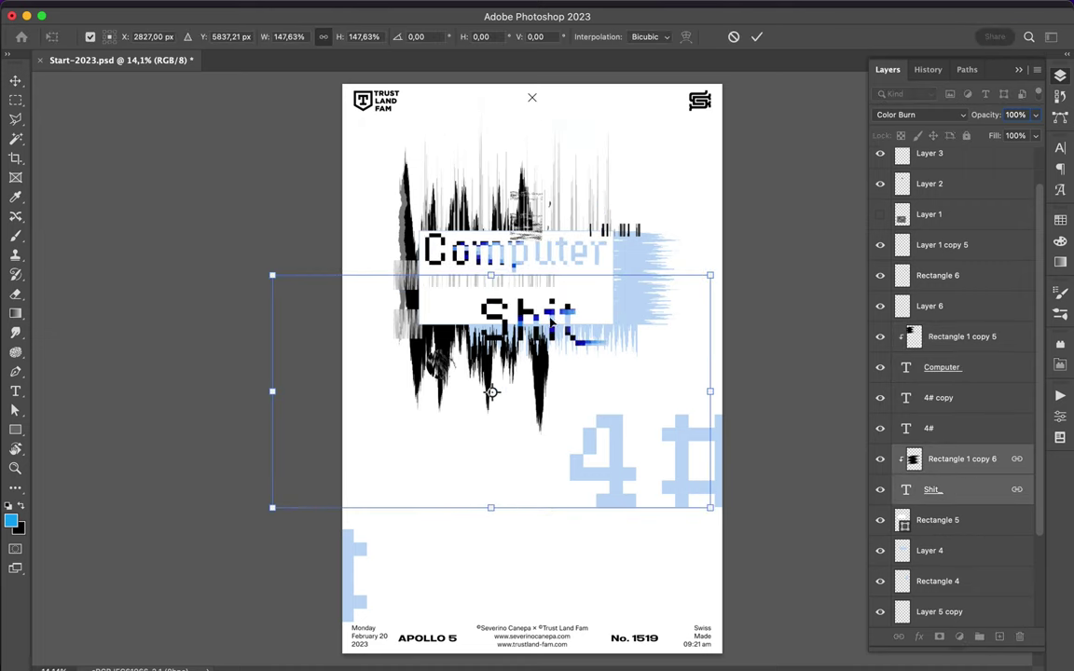
pyautogui.moveTo(710, 275); pyautogui.dragTo(779, 247)
pyautogui.press('Return')
pyautogui.click(503, 289)
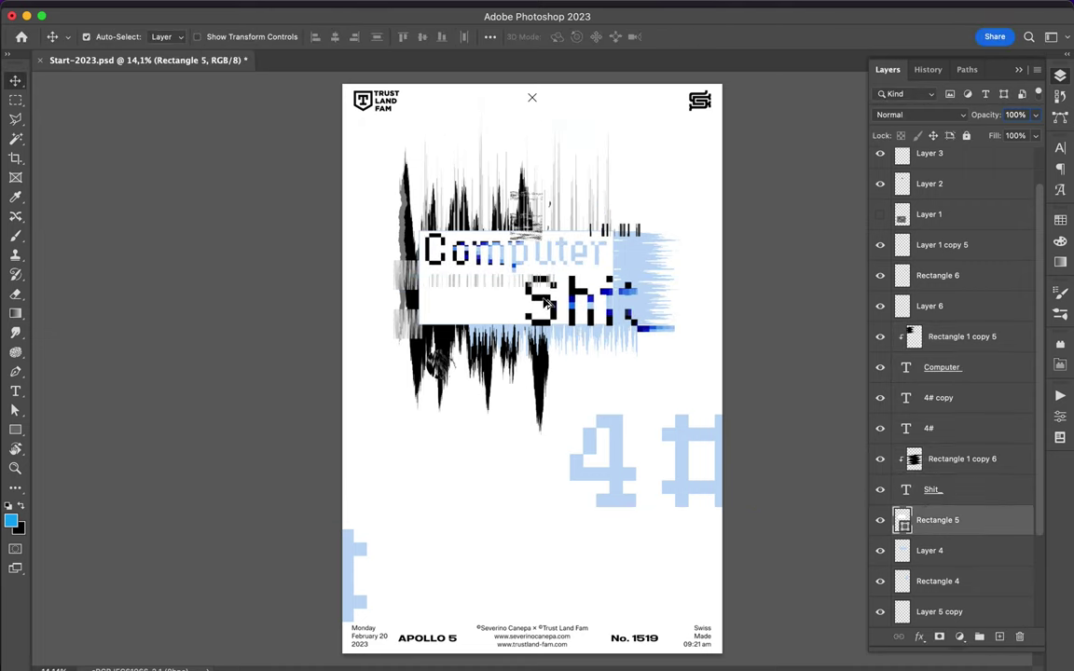
pyautogui.moveTo(929, 305); pyautogui.dragTo(932, 504)
pyautogui.scroll(3, 529, 367)
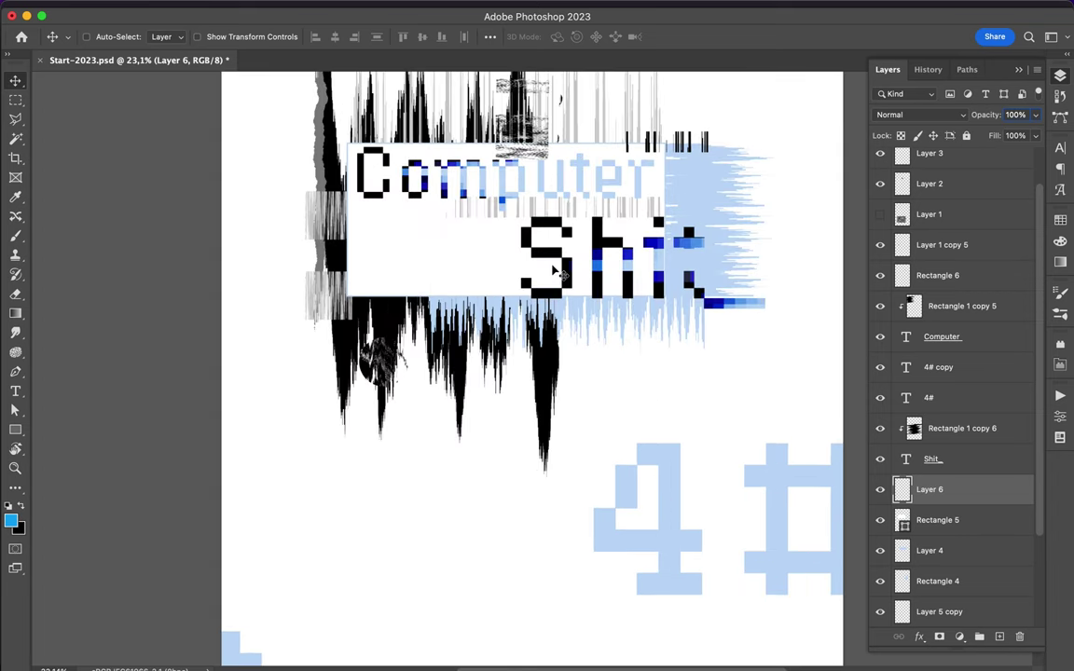
# Copy a strip of blue spikes to Layer 7, flipped and scaled under the white title box.
pyautogui.press('m')
pyautogui.moveTo(394, 306); pyautogui.dragTo(600, 377)
pyautogui.hotkey('alt', '[')
pyautogui.hotkey('alt', '[')
pyautogui.hotkey('ctrl', 'j')
pyautogui.press('v')
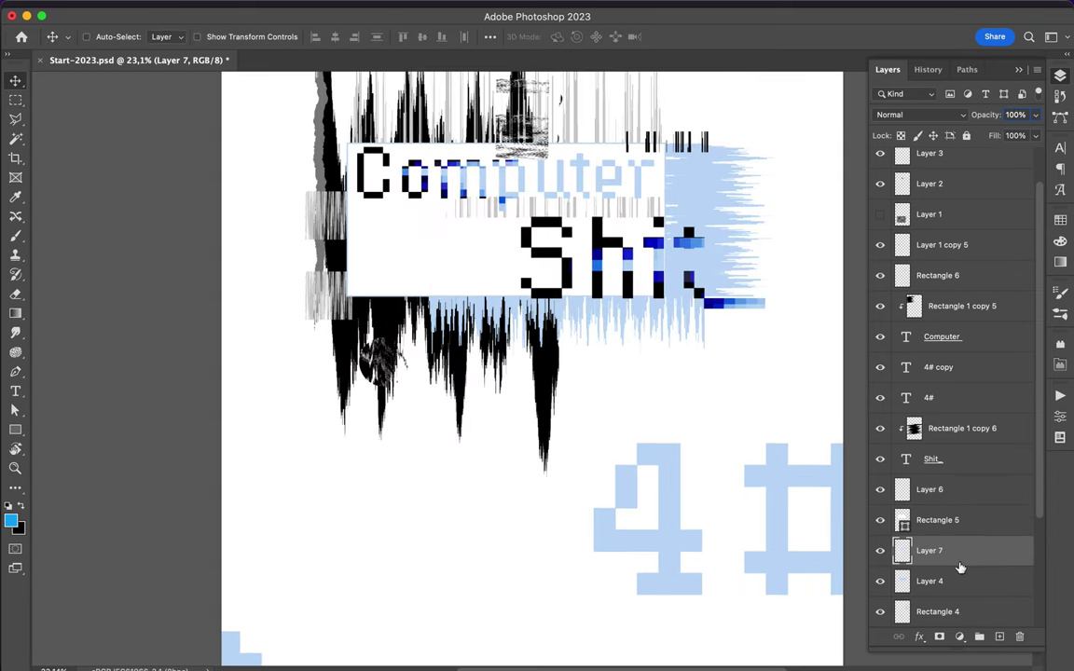
pyautogui.moveTo(959, 560); pyautogui.dragTo(932, 233)
pyautogui.hotkey('ctrl', 't')
pyautogui.moveTo(487, 278); pyautogui.dragTo(497, 281)
pyautogui.press('Return')
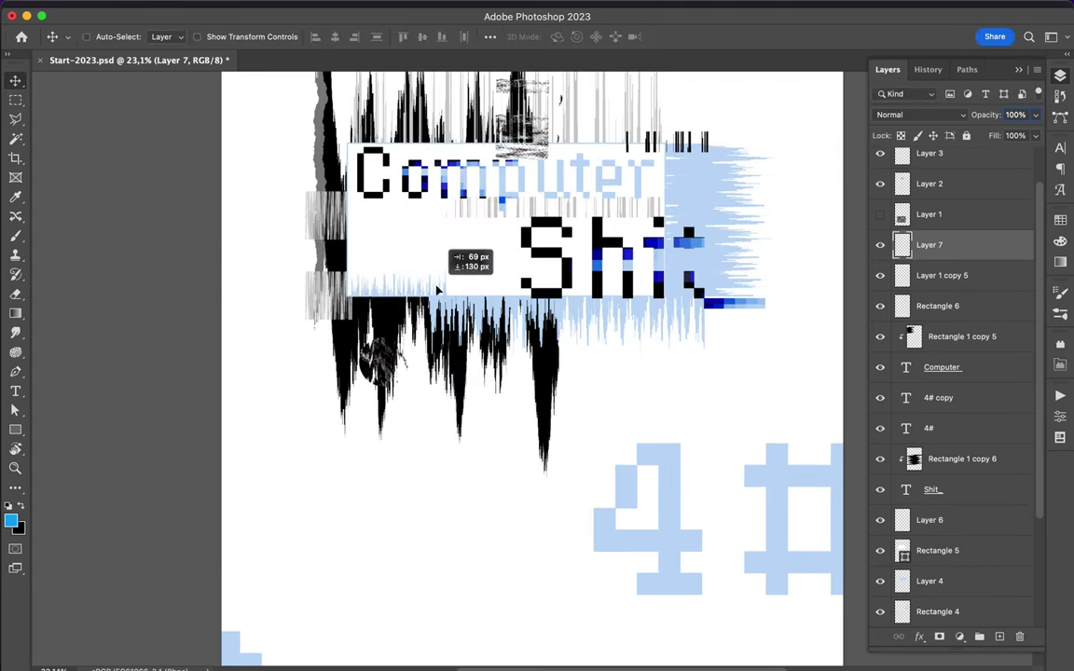
# Duplicate the spikes, smudge the copy into a swirl, and move it above Computer.
pyautogui.keyDown('alt'); pyautogui.moveTo(390, 255); pyautogui.dragTo(376, 533); pyautogui.keyUp('alt')
pyautogui.press('r')
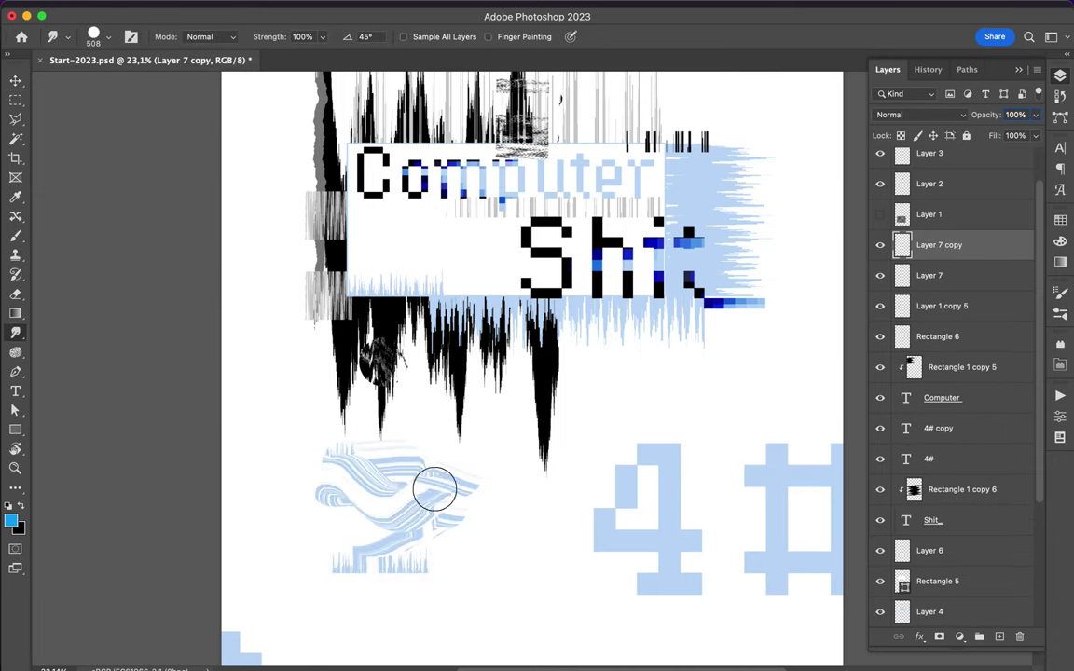
pyautogui.press('v')
pyautogui.moveTo(400, 542); pyautogui.dragTo(540, 239)
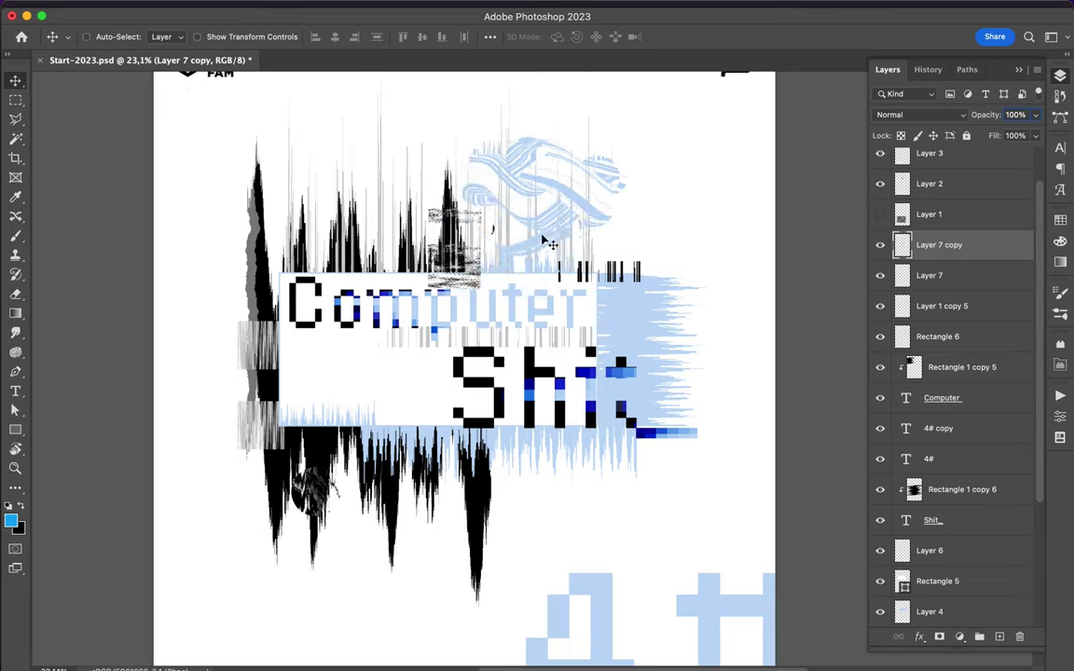
pyautogui.hotkey('ctrl', '-')
pyautogui.keyDown('ctrl'); pyautogui.moveTo(557, 372); pyautogui.dragTo(469, 424); pyautogui.keyUp('ctrl')
# Copy the selected black spikes to Layer 8, smudge them into a swirl, and place it over the blue 4#.
pyautogui.press('m')
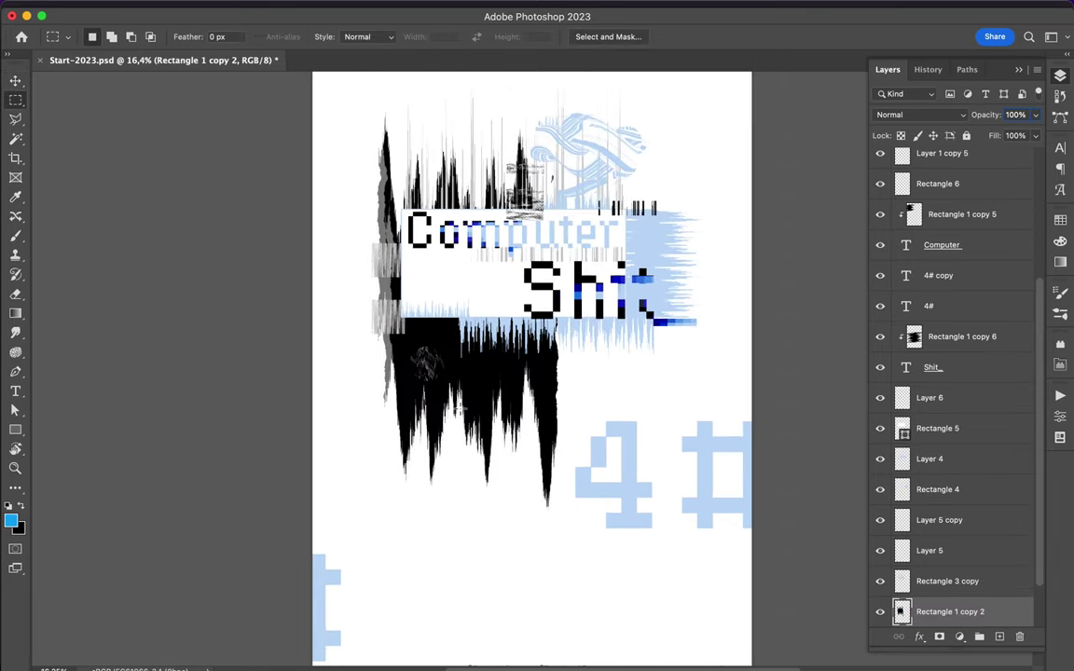
pyautogui.hotkey('ctrl', 'shift', 'j')
pyautogui.press('v')
pyautogui.moveTo(466, 429); pyautogui.dragTo(462, 476)
pyautogui.press('r')
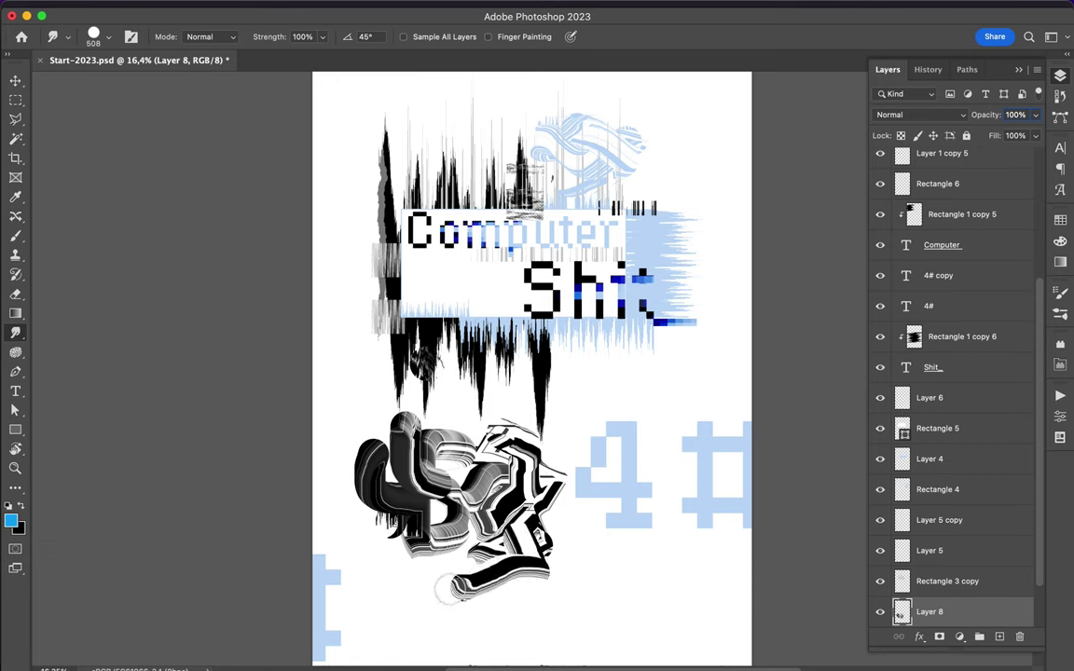
pyautogui.press('v')
pyautogui.moveTo(411, 469); pyautogui.dragTo(632, 396)
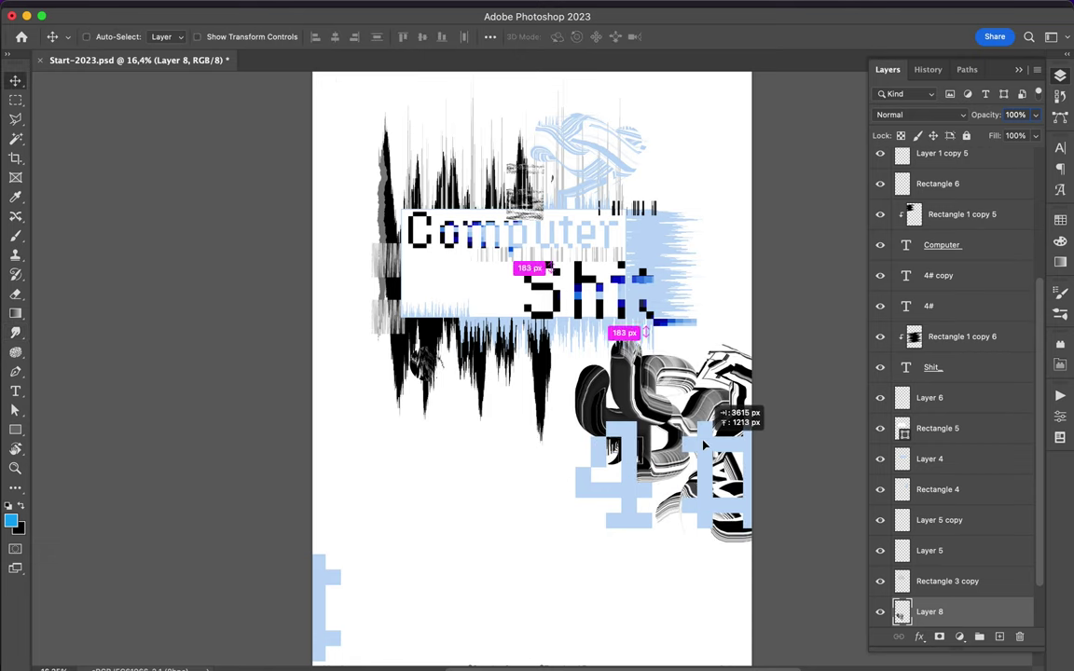
pyautogui.hotkey('ctrl', '0')
# Duplicate the Rectangle 3 copy layer and add a darkening Levels adjustment.
pyautogui.click(947, 581)
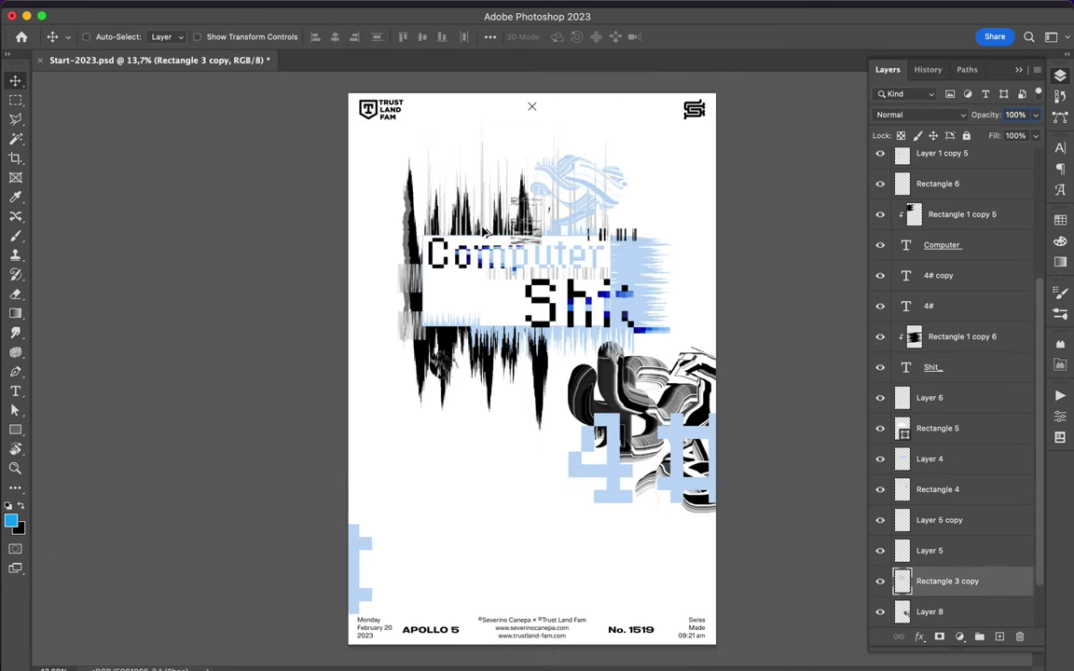
pyautogui.hotkey('ctrl', 'j')
pyautogui.click(959, 637)
pyautogui.click(895, 360)
pyautogui.moveTo(935, 534); pyautogui.dragTo(978, 539)
pyautogui.click(1060, 75)
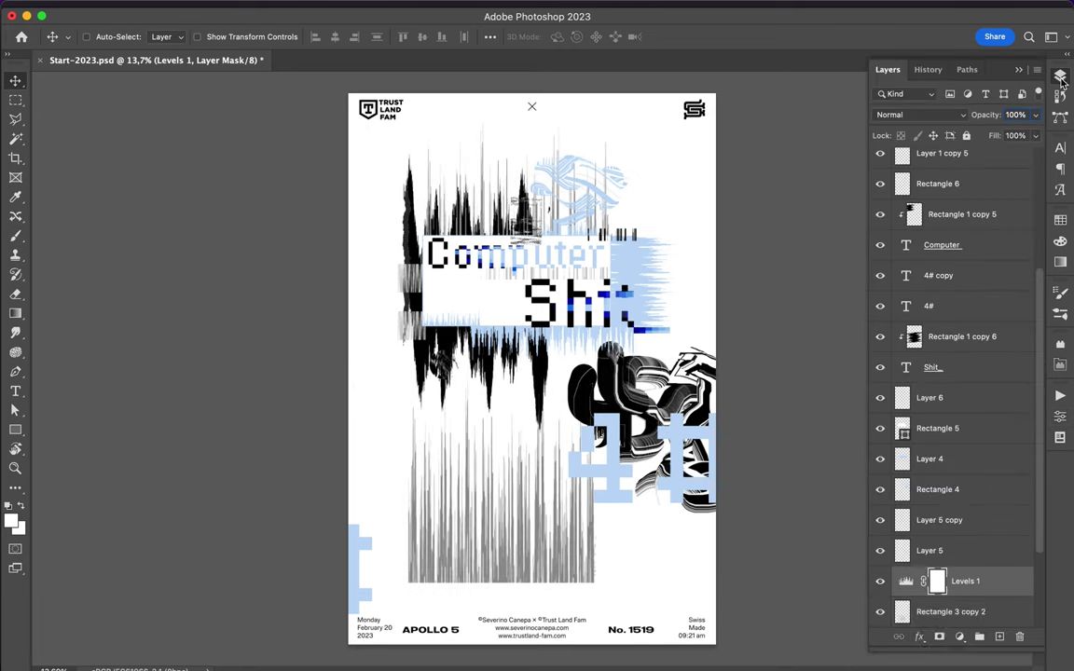
# Smudge a grey swirl on new Layer 9, stack it above Background, and push it to the upper-left edge.
pyautogui.hotkey('ctrl', 'shift', 'alt', 'n')
pyautogui.press('r')
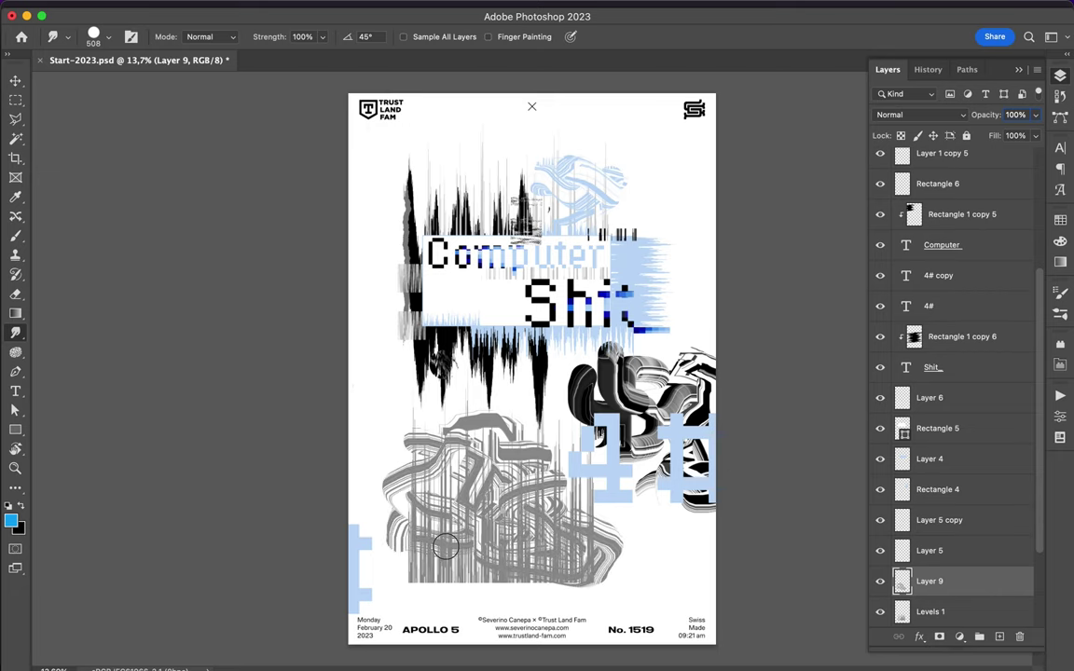
pyautogui.press('v')
pyautogui.moveTo(524, 490); pyautogui.dragTo(504, 384)
pyautogui.moveTo(932, 455); pyautogui.dragTo(932, 597)
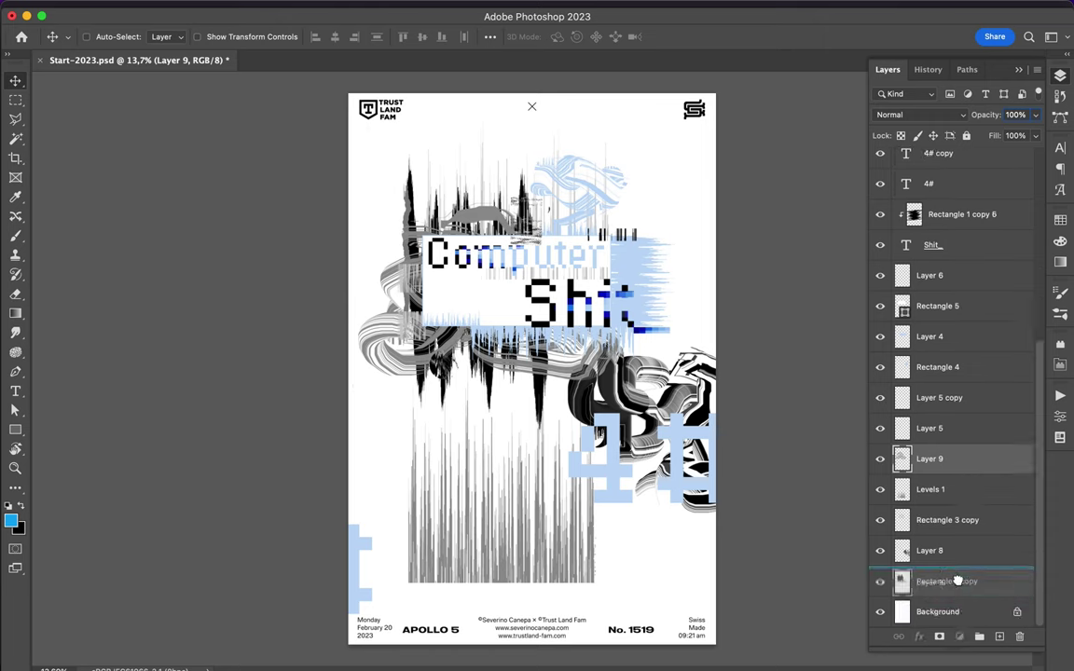
pyautogui.moveTo(689, 401); pyautogui.dragTo(522, 522)
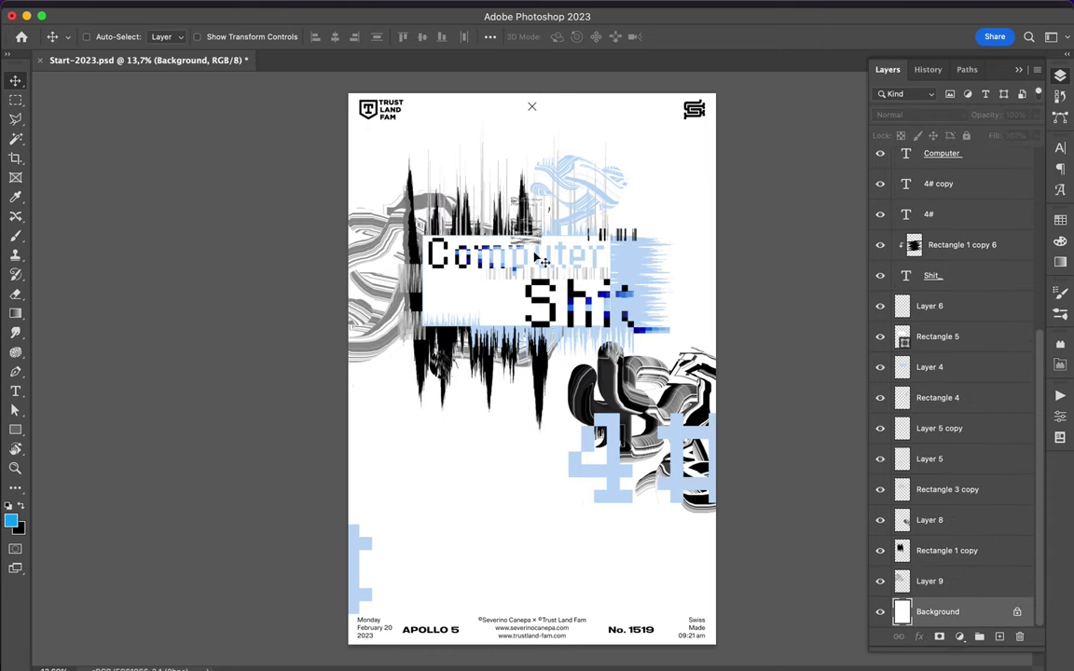
pyautogui.click(536, 255)
pyautogui.moveTo(503, 466); pyautogui.dragTo(272, 315)
pyautogui.scroll(3, 473, 289)
pyautogui.press('super+0')
# Draw a thin rectangle frame around the poster, duplicate it several times, and merge the copies.
pyautogui.press('m')
pyautogui.press('u')
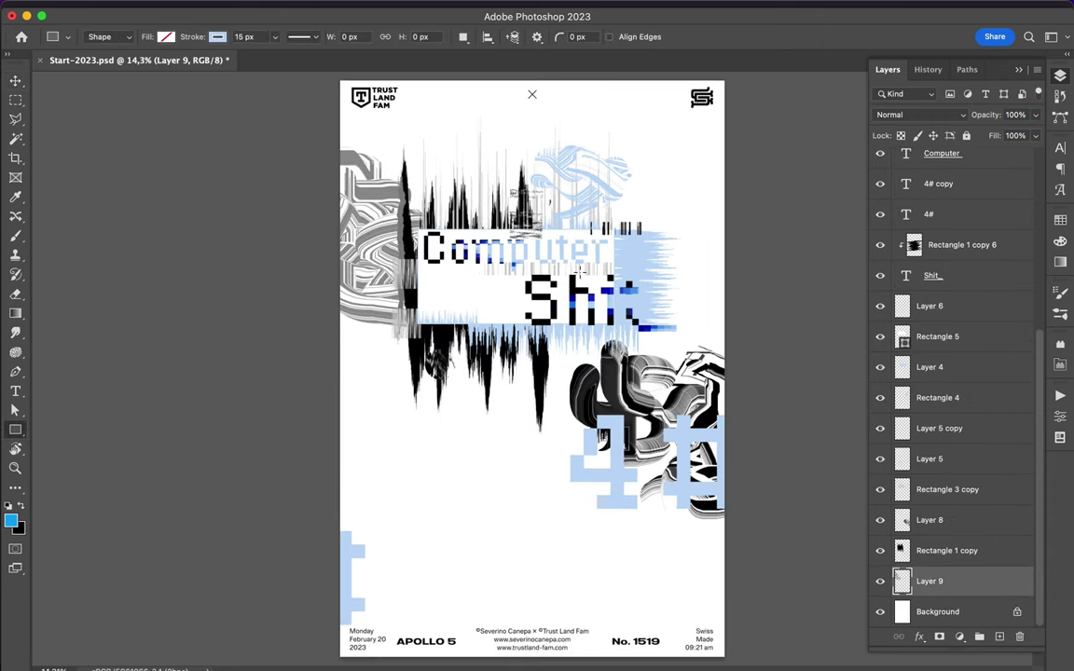
pyautogui.moveTo(362, 123); pyautogui.dragTo(709, 615)
pyautogui.press('v')
pyautogui.press('super+j')
pyautogui.press('super+j')
pyautogui.press('super+j')
pyautogui.press('super+j')
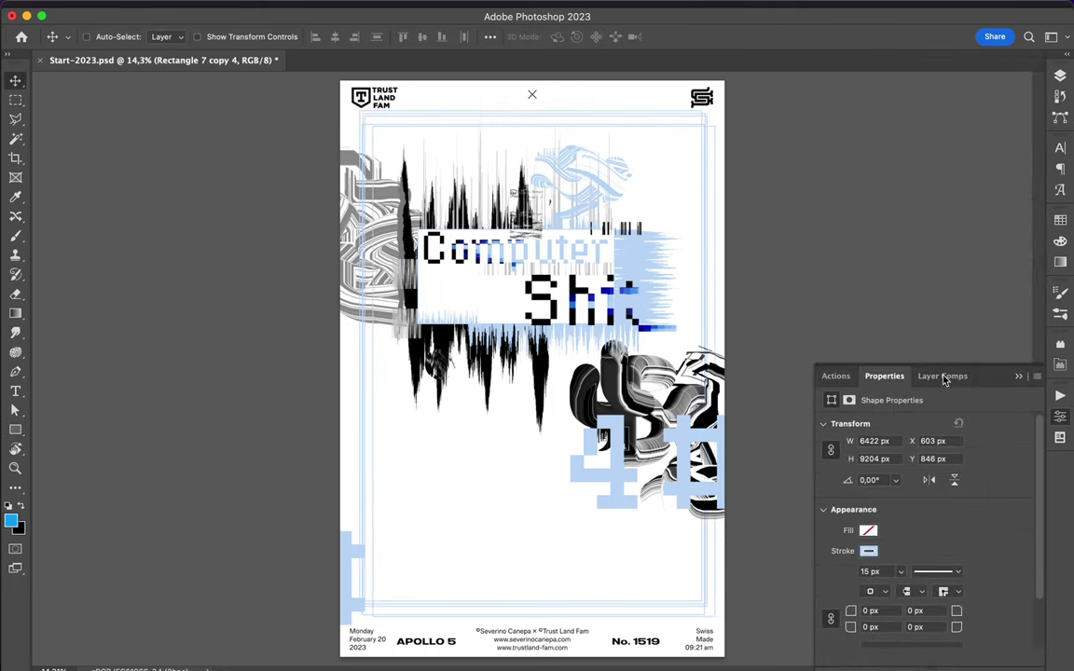
pyautogui.press('F7')
pyautogui.keyDown('shift'); pyautogui.click(947, 550); pyautogui.keyUp('shift')
pyautogui.moveTo(947, 550); pyautogui.dragTo(947, 597)
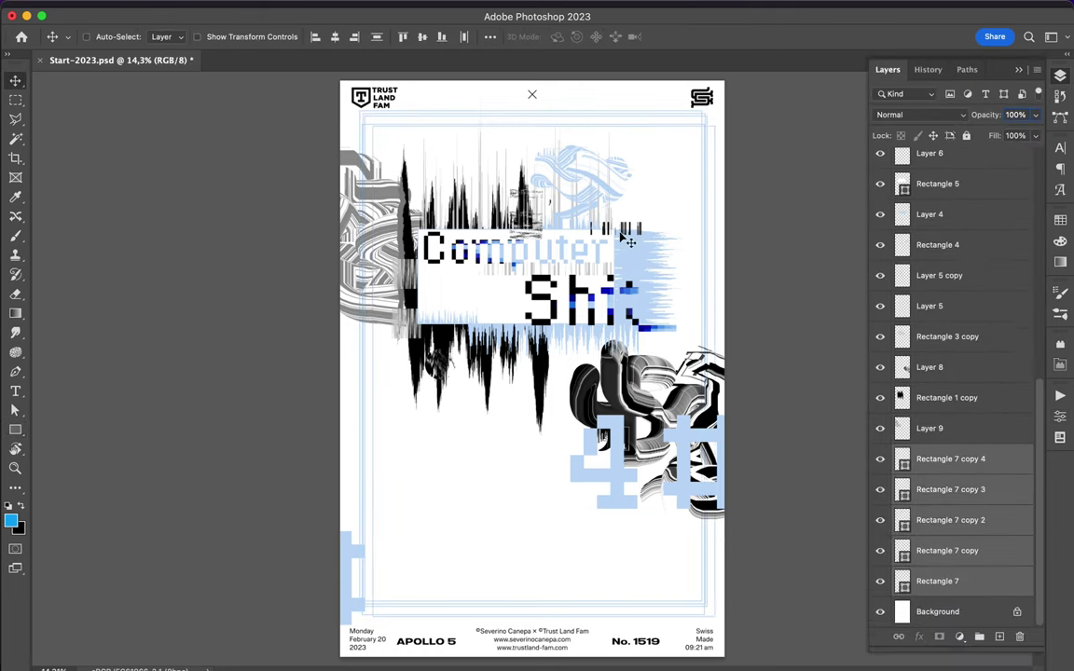
pyautogui.scroll(2, 947, 466)
pyautogui.rightClick(940, 581)
pyautogui.click(816, 585)
# Copy a round elliptical piece of the frames onto Layer 10 and prepare Rectangle 7 copy 4 for smudging.
pyautogui.press('super+e')
pyautogui.press('m')
pyautogui.moveTo(343, 538); pyautogui.dragTo(395, 587)
pyautogui.rightClick(15, 100)
pyautogui.click(78, 113)
pyautogui.press('super+j')
pyautogui.press('v')
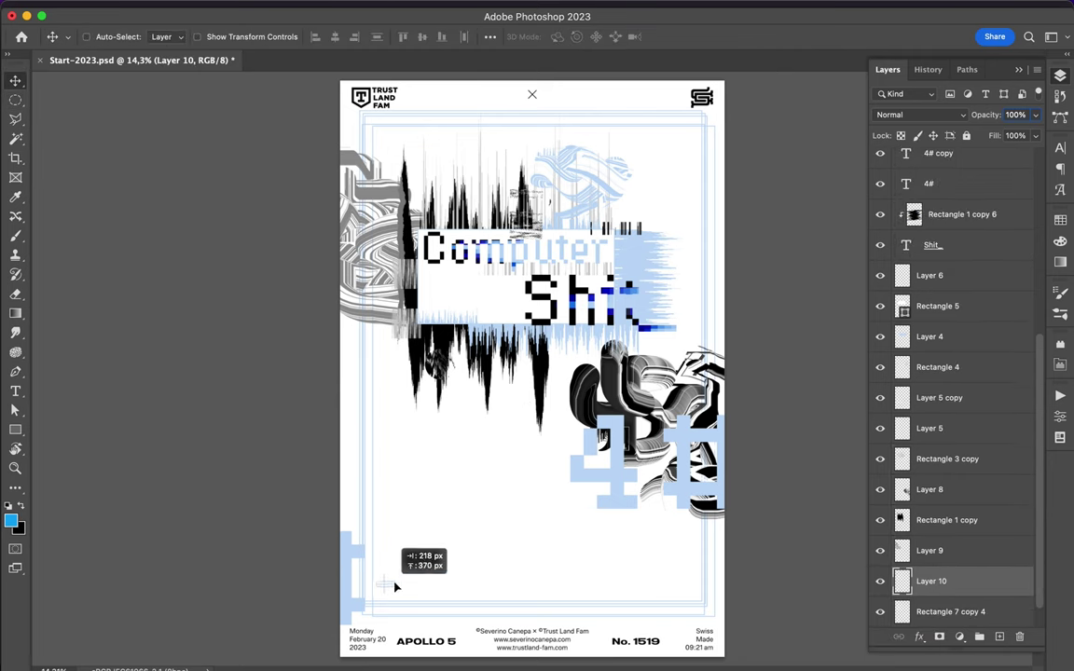
pyautogui.click(352, 573)
pyautogui.rightClick(16, 334)
pyautogui.click(74, 359)
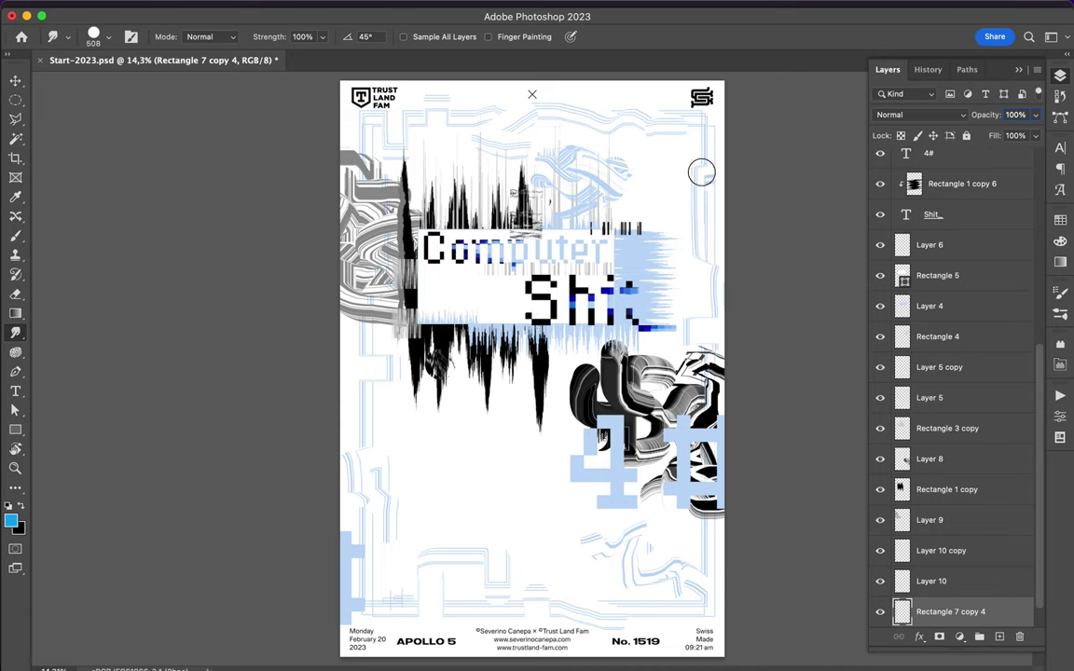
# Draw a tall thin light-blue Rectangle 7, move it up the layer stack, and resize it.
pyautogui.press('v')
pyautogui.press('u')
pyautogui.click(166, 36)
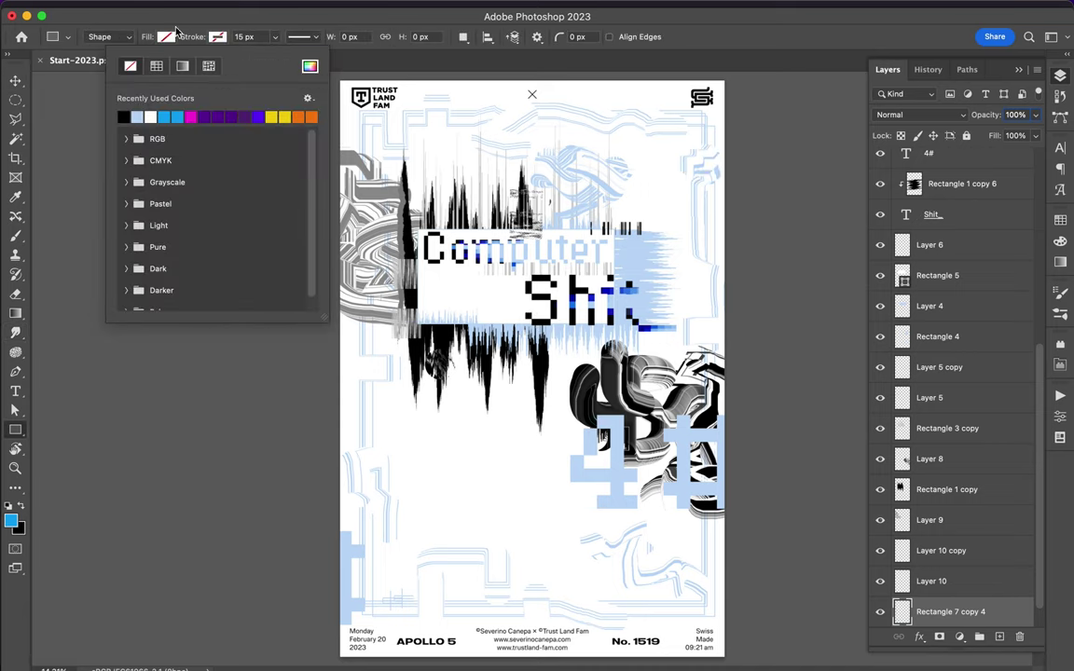
pyautogui.moveTo(418, 237); pyautogui.dragTo(433, 336)
pyautogui.moveTo(959, 582); pyautogui.dragTo(925, 183)
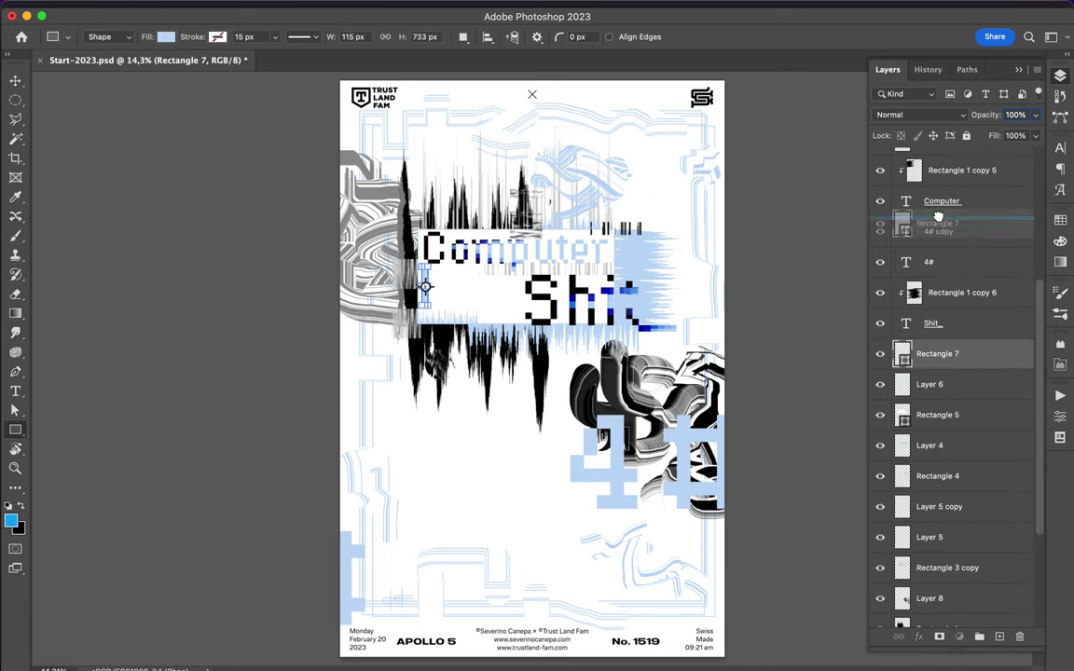
pyautogui.scroll(2, 487, 282)
pyautogui.scroll(2, 367, 243)
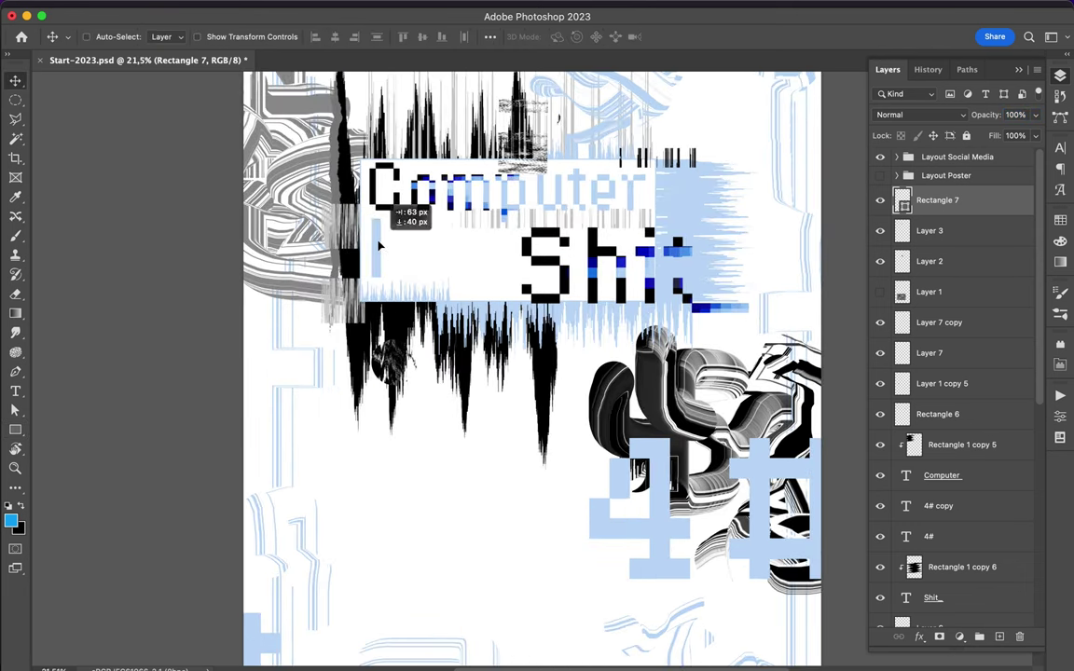
pyautogui.hotkey('ctrl', 't')
pyautogui.press('Return')
pyautogui.moveTo(373, 225); pyautogui.dragTo(688, 181)
pyautogui.scroll(-3, 583, 347)
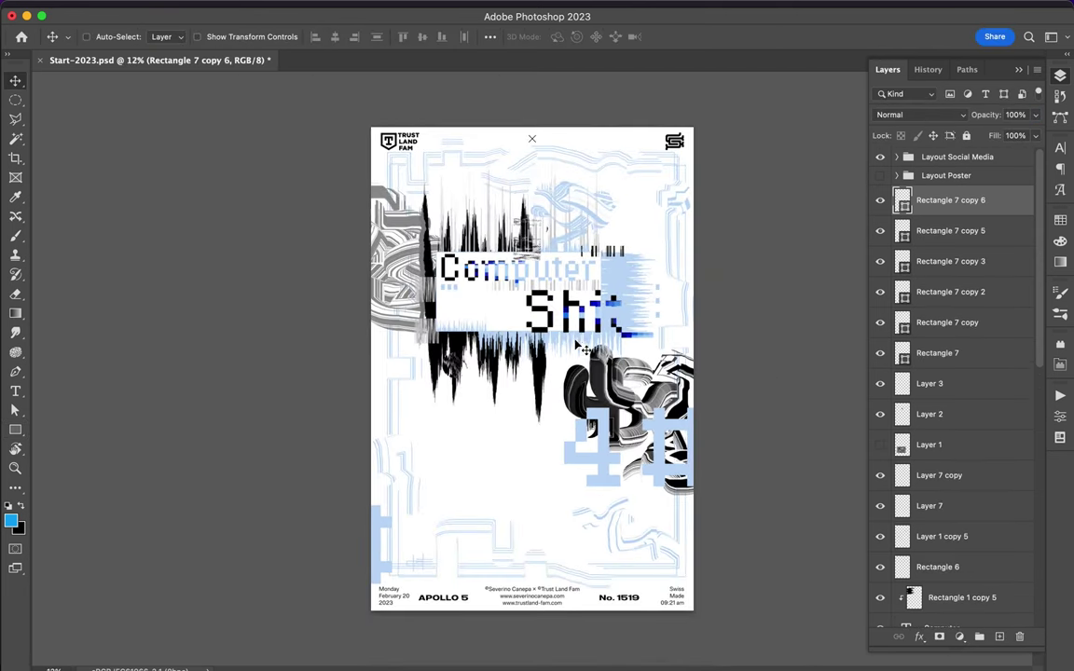
# Duplicate the Rectangle 1 copy 6 black texture, shifted down and left.
pyautogui.keyDown('ctrl'); pyautogui.click(494, 280); pyautogui.keyUp('ctrl')
pyautogui.scroll(-3, 944, 527)
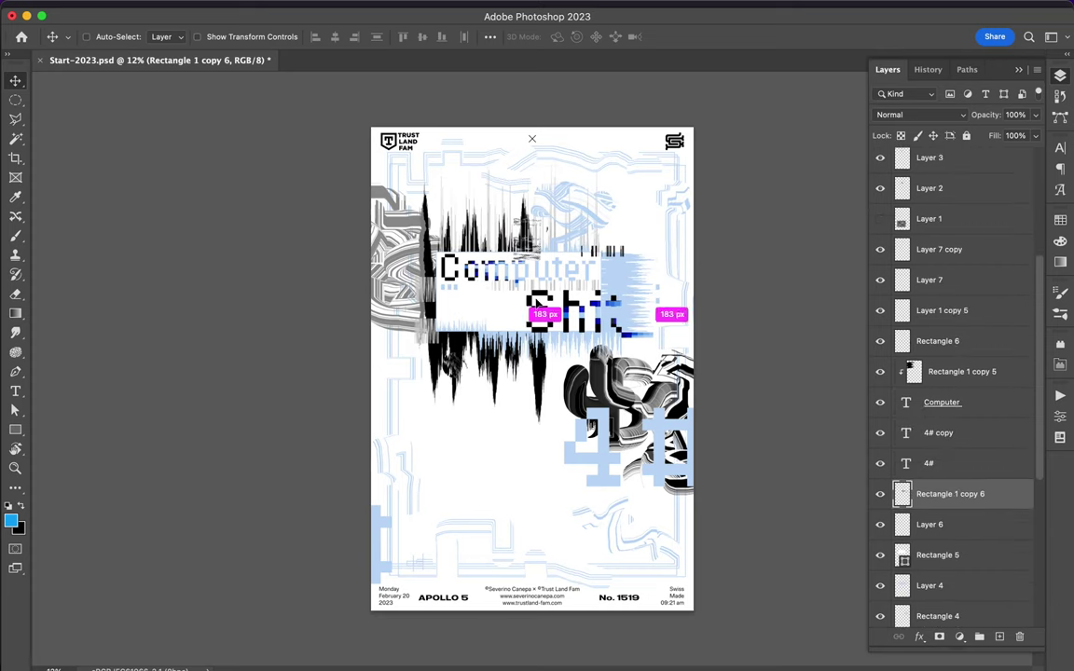
pyautogui.moveTo(538, 304); pyautogui.dragTo(493, 322)
pyautogui.click(15, 333)
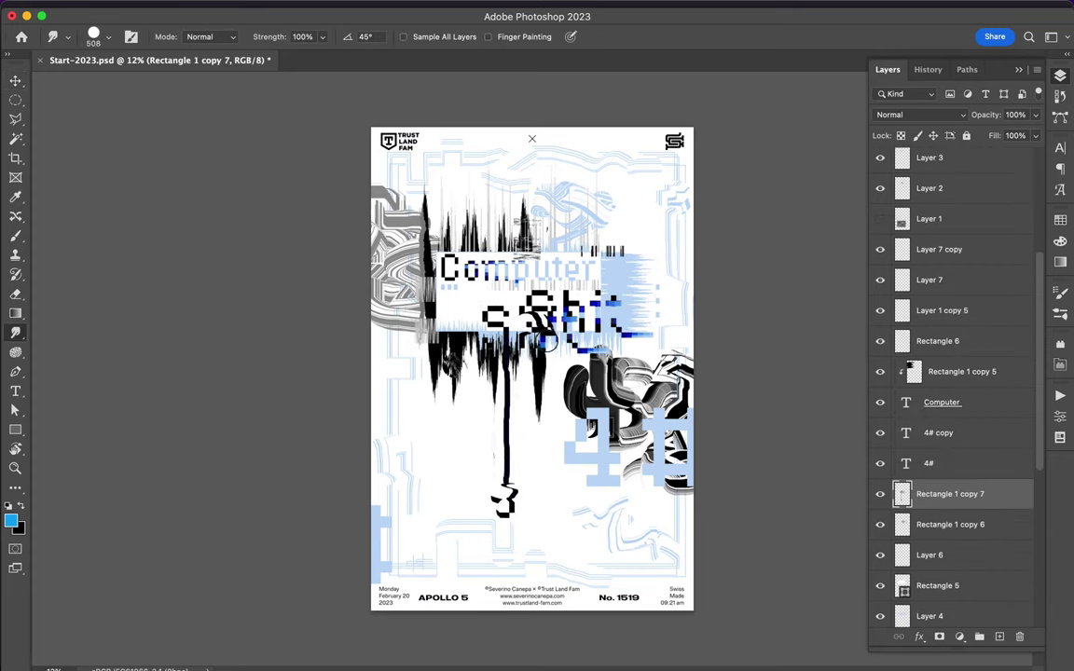
# Shift the duplicated black texture up and right, discarding an extra trial copy.
pyautogui.press('v')
pyautogui.moveTo(524, 463); pyautogui.dragTo(569, 444)
pyautogui.scroll(-1, 885, 515)
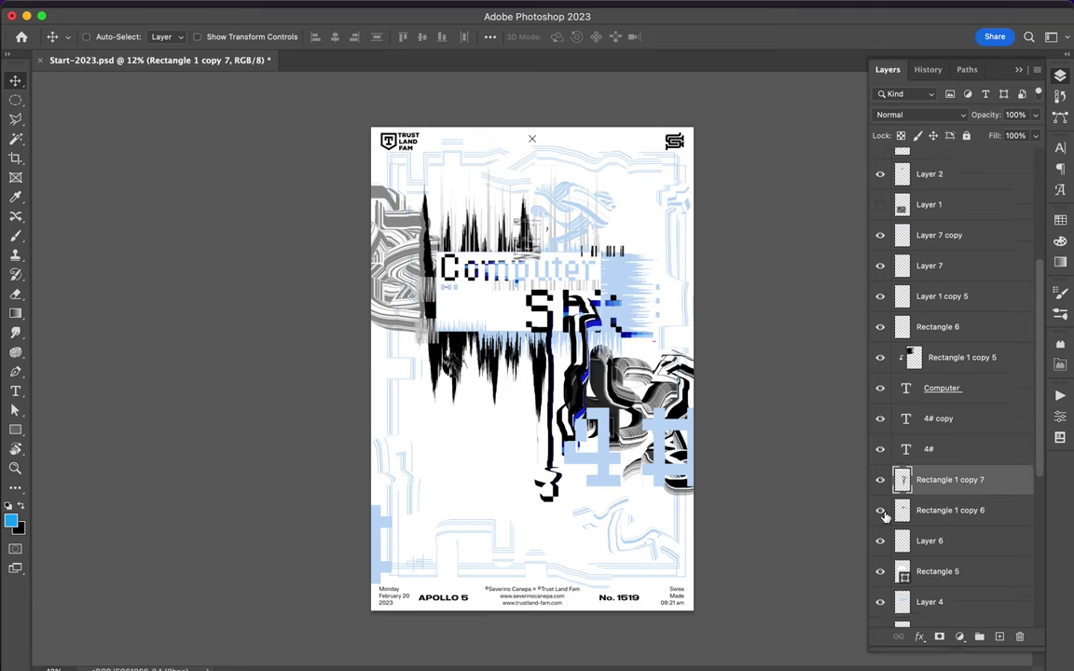
pyautogui.keyDown('ctrl'); pyautogui.click(606, 463); pyautogui.keyUp('ctrl')
pyautogui.moveTo(984, 592); pyautogui.dragTo(959, 517)
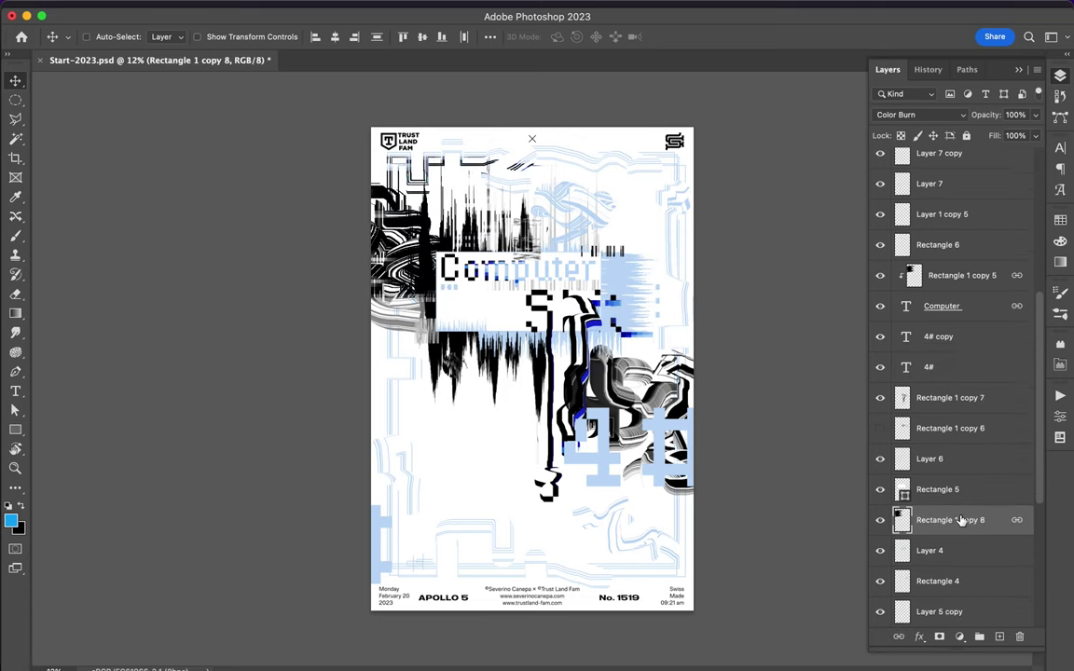
pyautogui.hotkey('ctrl', 'z')
pyautogui.moveTo(961, 276); pyautogui.dragTo(962, 355)
pyautogui.moveTo(407, 234)
pyautogui.mouseDown()
pyautogui.moveTo(486, 240)
pyautogui.moveTo(478, 289)
pyautogui.mouseUp()
pyautogui.hotkey('ctrl', 'z')
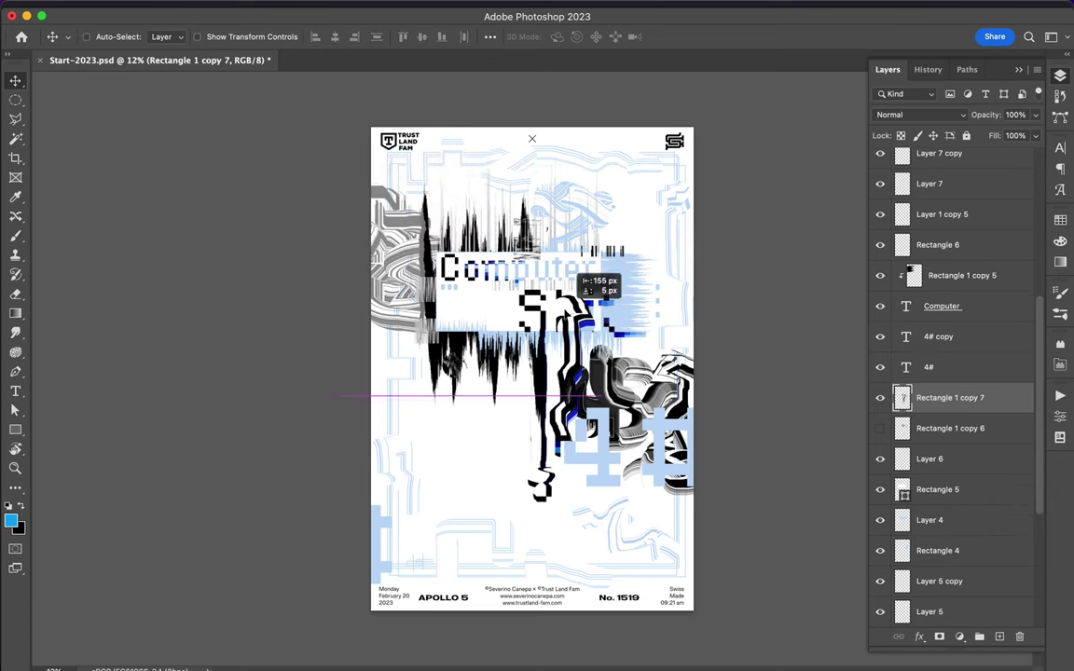
# Enlarge the blue 4#, move it down-left, and send it below the black textures.
pyautogui.keyDown('ctrl'); pyautogui.click(606, 466); pyautogui.keyUp('ctrl')
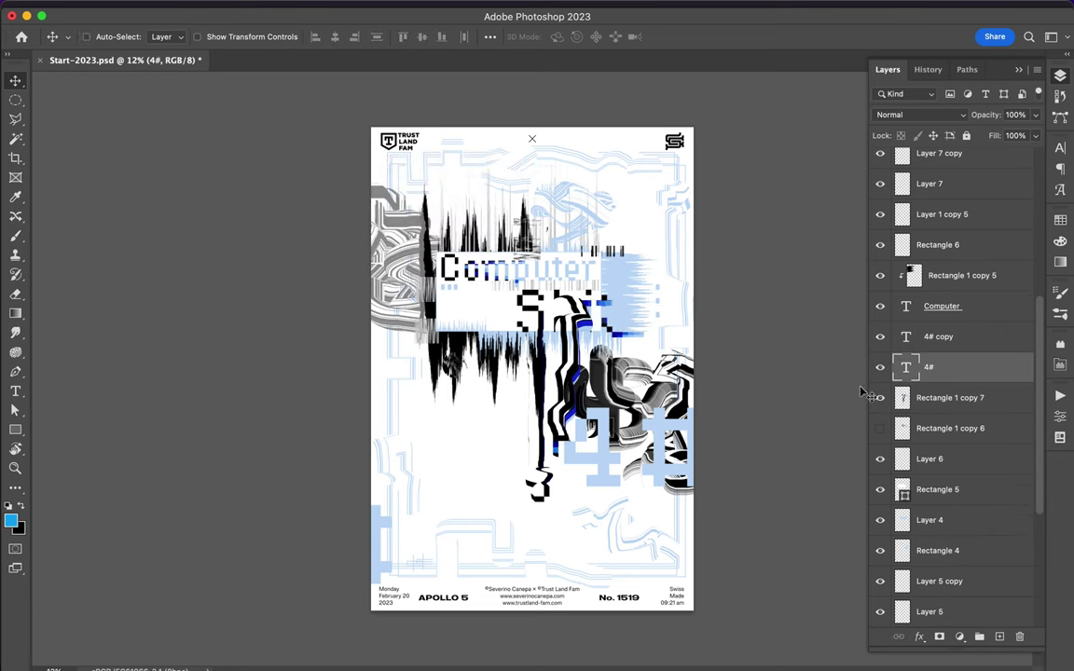
pyautogui.hotkey('ctrl', 't')
pyautogui.moveTo(560, 494); pyautogui.dragTo(516, 541)
pyautogui.press('Return')
pyautogui.hotkey('ctrl', '[')
pyautogui.hotkey('ctrl', '[')
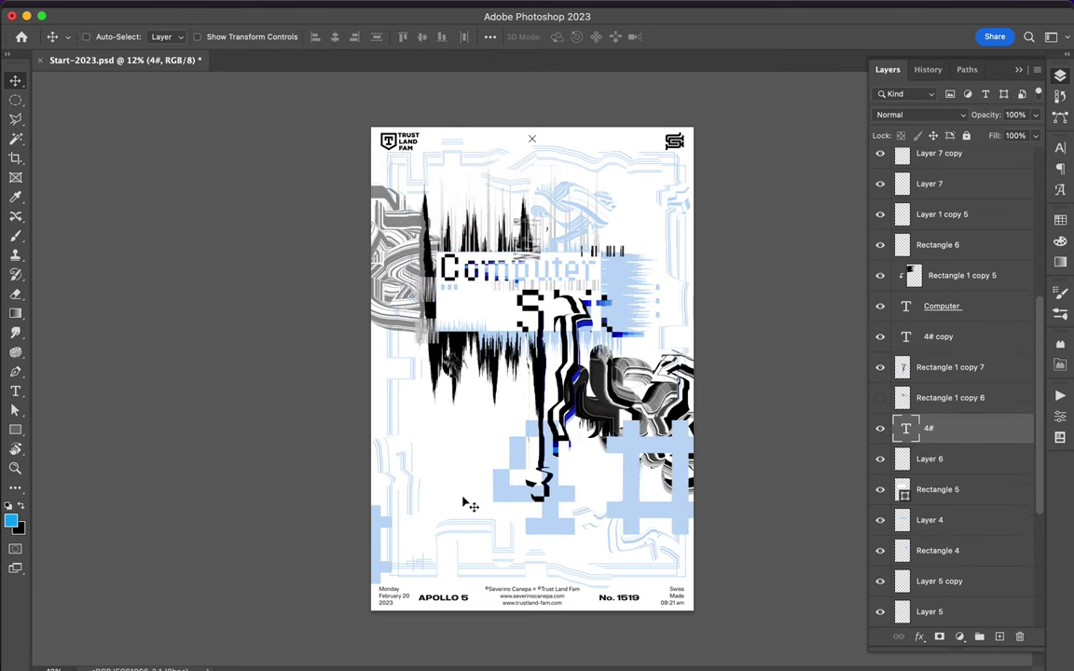
# Draw a small square outline at the lower left, rasterize it, and smudge it into sketchy lines.
pyautogui.press('m')
pyautogui.press('u')
pyautogui.moveTo(408, 430); pyautogui.dragTo(460, 481)
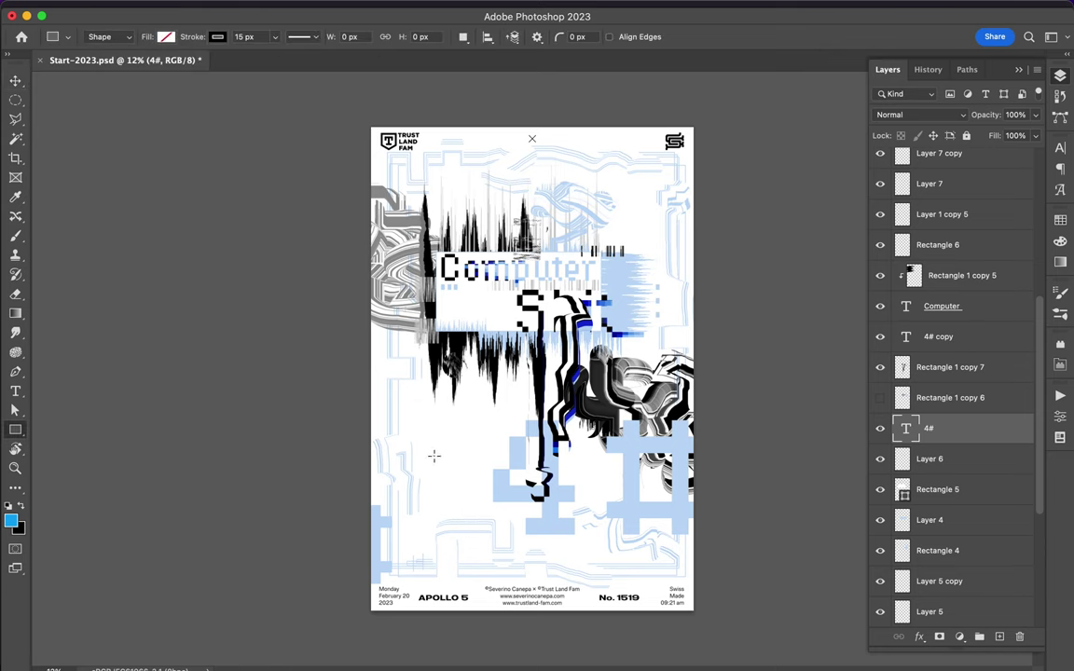
pyautogui.click(1059, 75)
pyautogui.click(15, 332)
pyautogui.click(434, 455)
pyautogui.click(537, 247)
pyautogui.rightClick(988, 429)
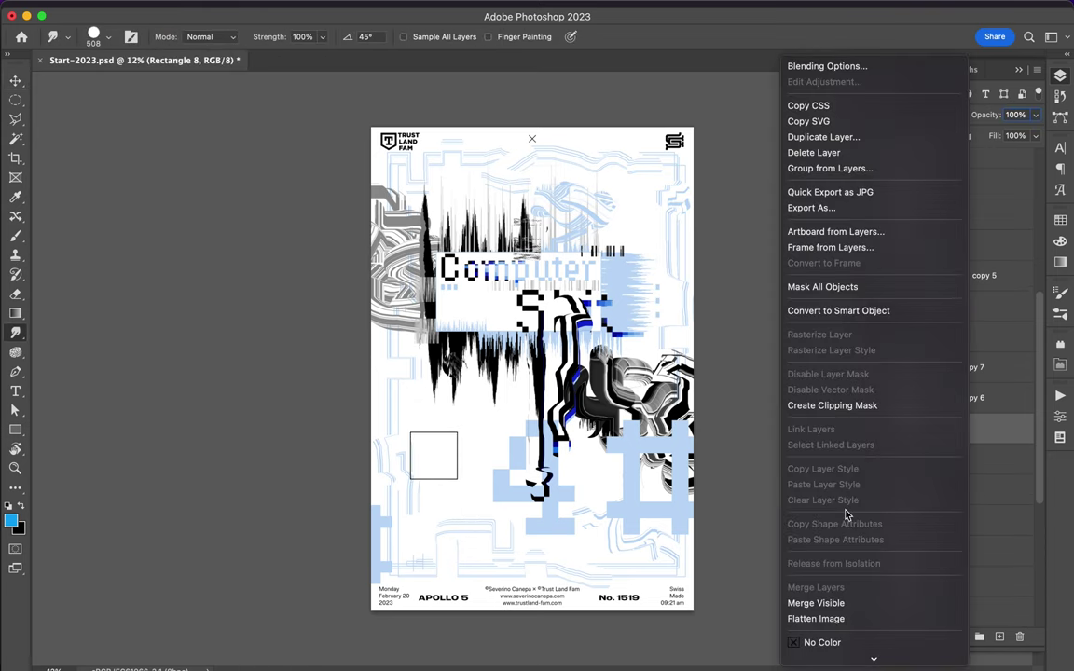
pyautogui.click(838, 259)
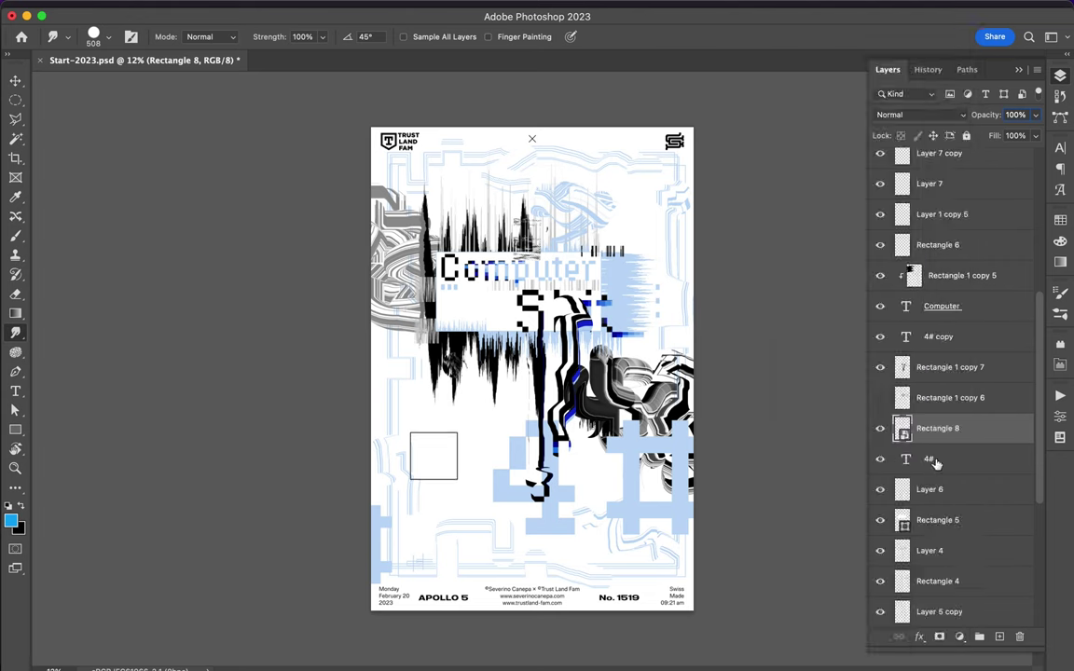
pyautogui.press('a')
pyautogui.click(457, 482)
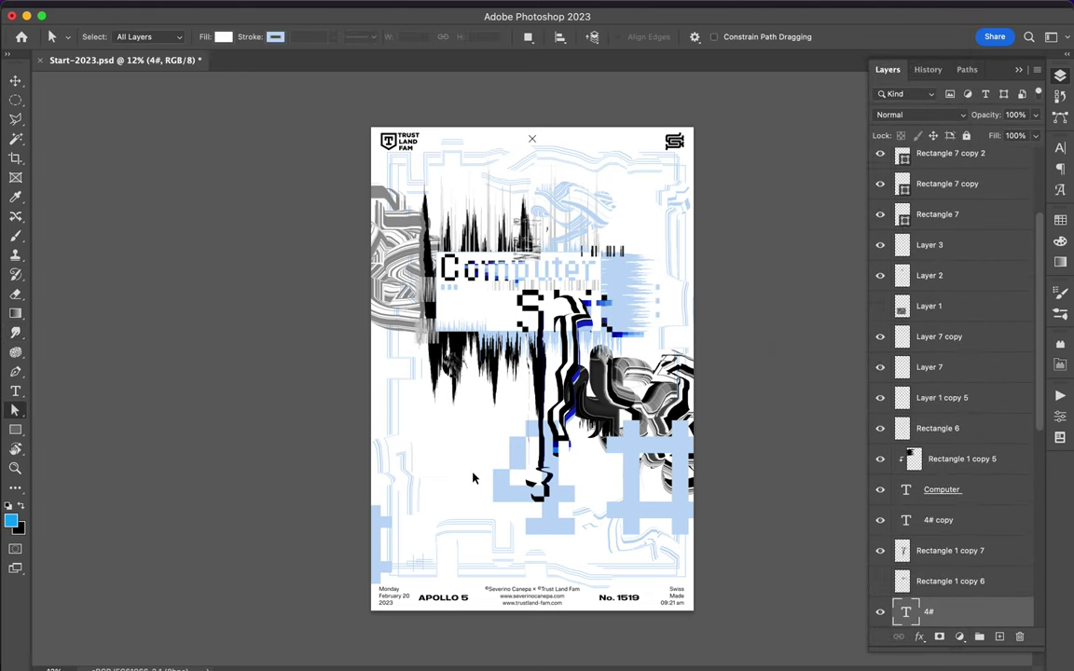
pyautogui.rightClick(942, 605)
pyautogui.click(811, 282)
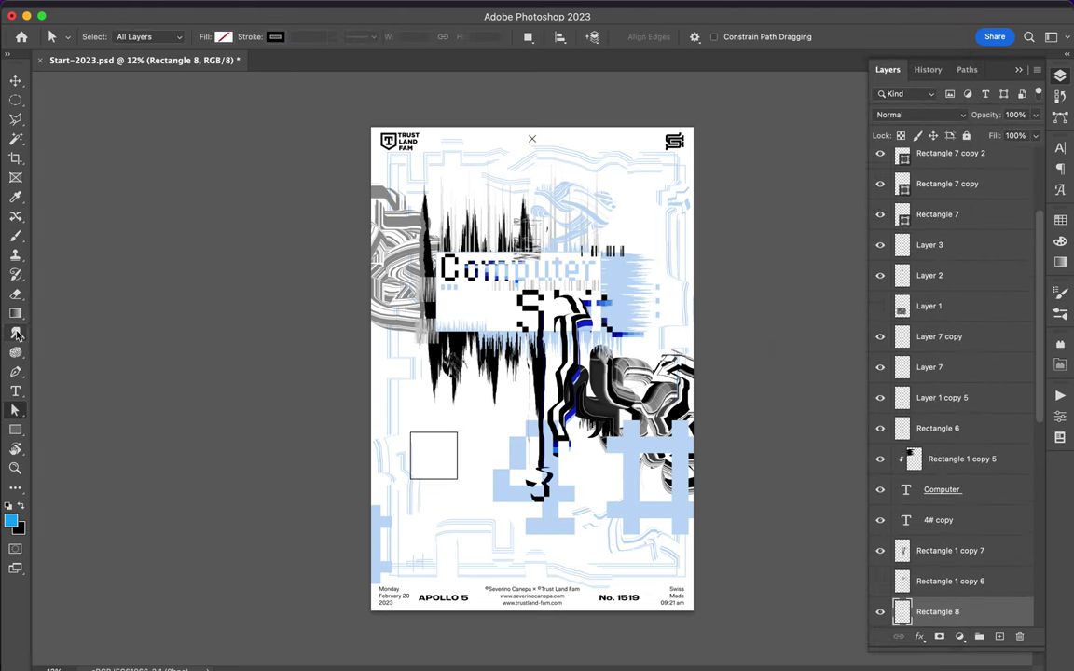
pyautogui.click(15, 331)
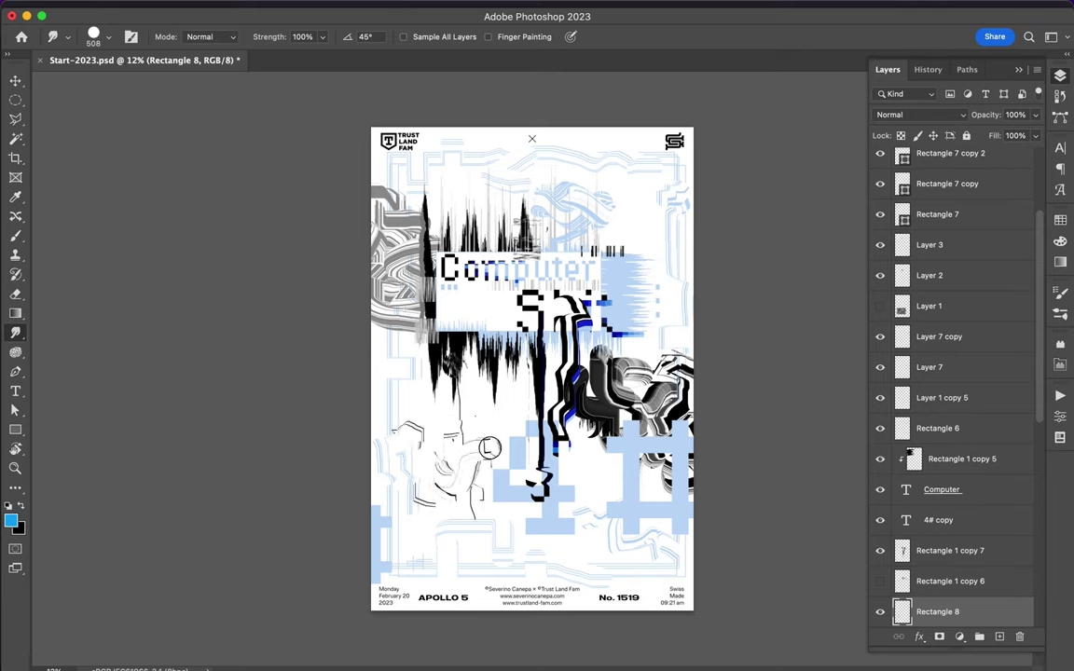
# Place transformed copies of the sphere sketch around the poster, one beneath the 4# layer.
pyautogui.press('v')
pyautogui.moveTo(489, 449); pyautogui.dragTo(516, 428)
pyautogui.hotkey('ctrl', 't')
pyautogui.press('Return')
pyautogui.moveTo(627, 239); pyautogui.dragTo(612, 216)
pyautogui.moveTo(941, 340); pyautogui.dragTo(947, 463)
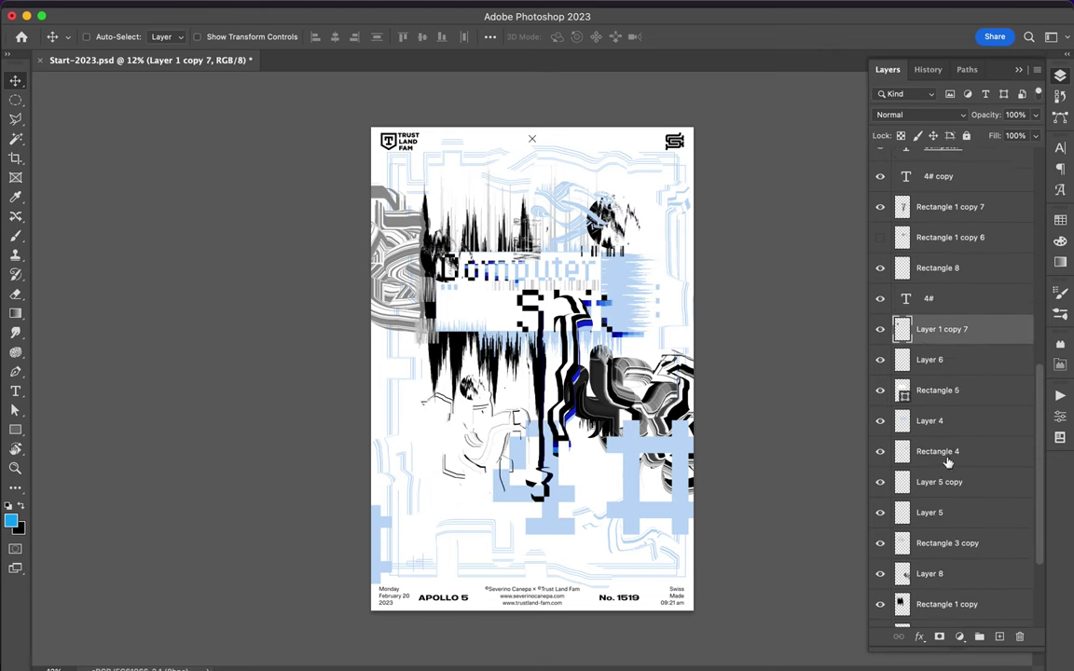
# Add a small scaled sphere copy near the bottom-left corner, undoing the two extra copies.
pyautogui.moveTo(470, 389)
pyautogui.mouseDown()
pyautogui.moveTo(410, 543)
pyautogui.moveTo(456, 580)
pyautogui.mouseUp()
pyautogui.hotkey('ctrl', 't')
pyautogui.press('Return')
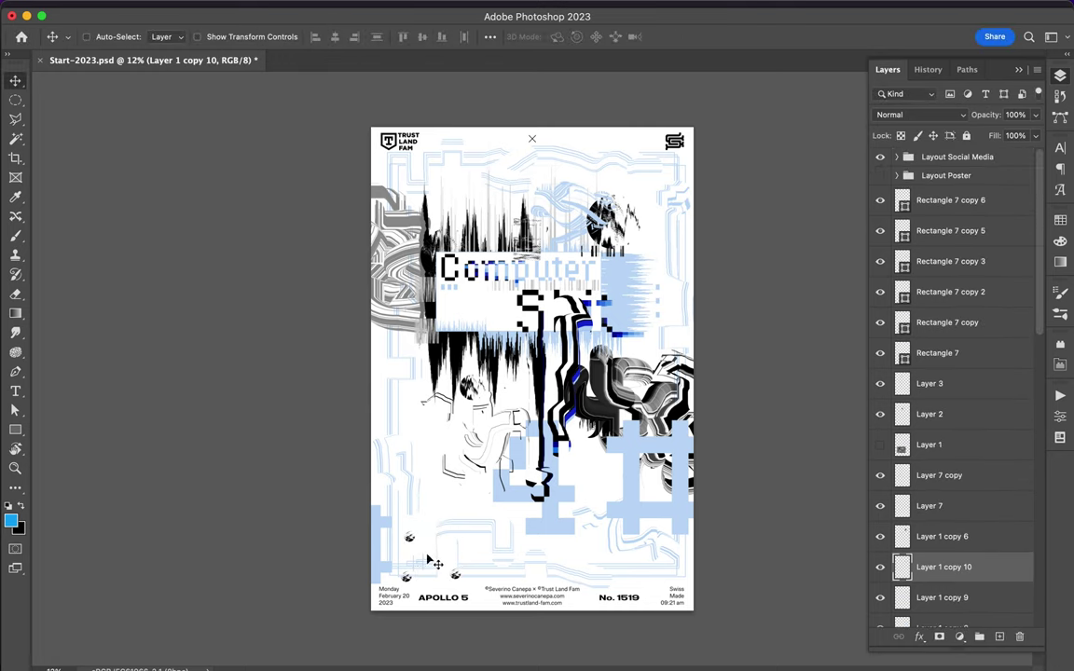
pyautogui.hotkey('ctrl', 'z')
pyautogui.hotkey('ctrl', 'z')
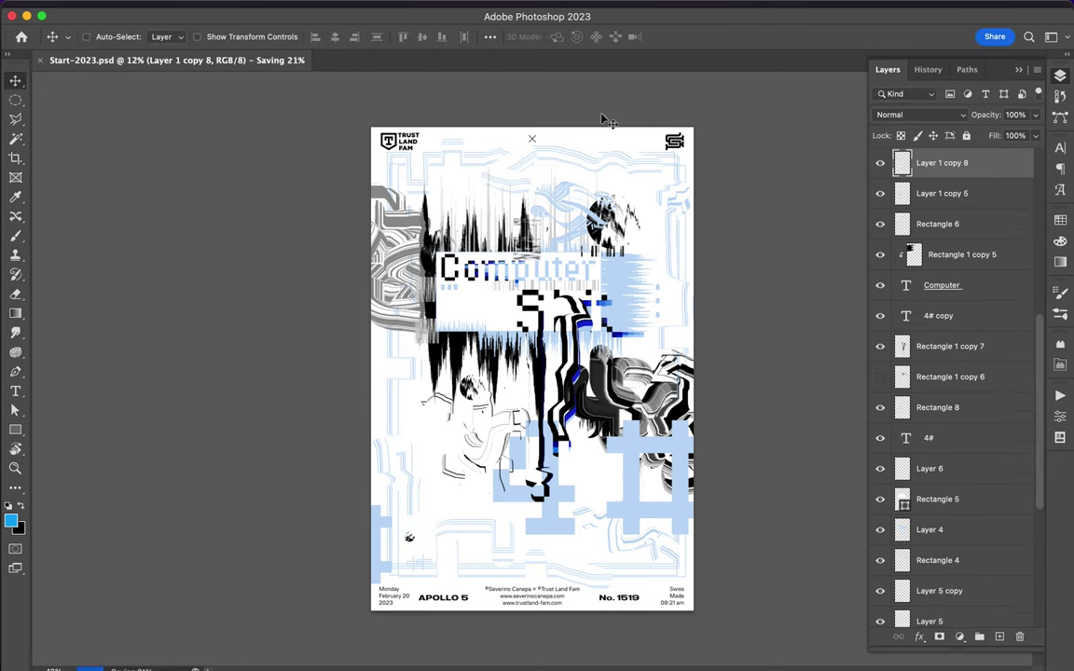